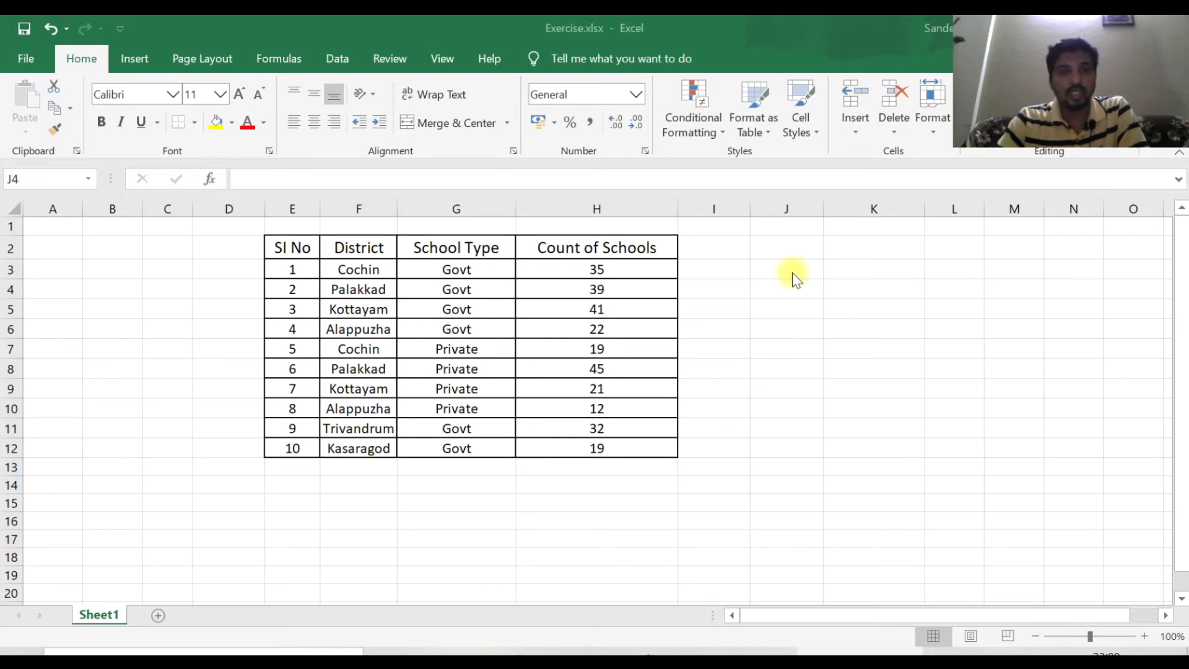
# Cut Cochin from F3 via the right-click menu and paste it into J3.
pyautogui.click(376, 271)
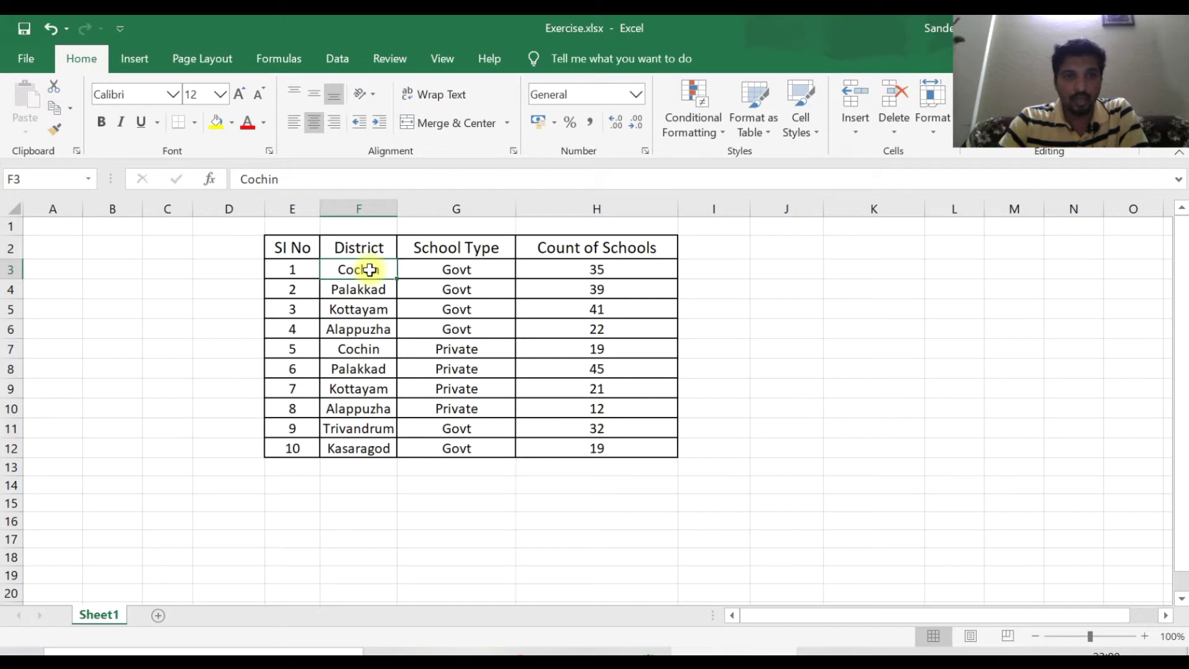
pyautogui.rightClick(370, 270)
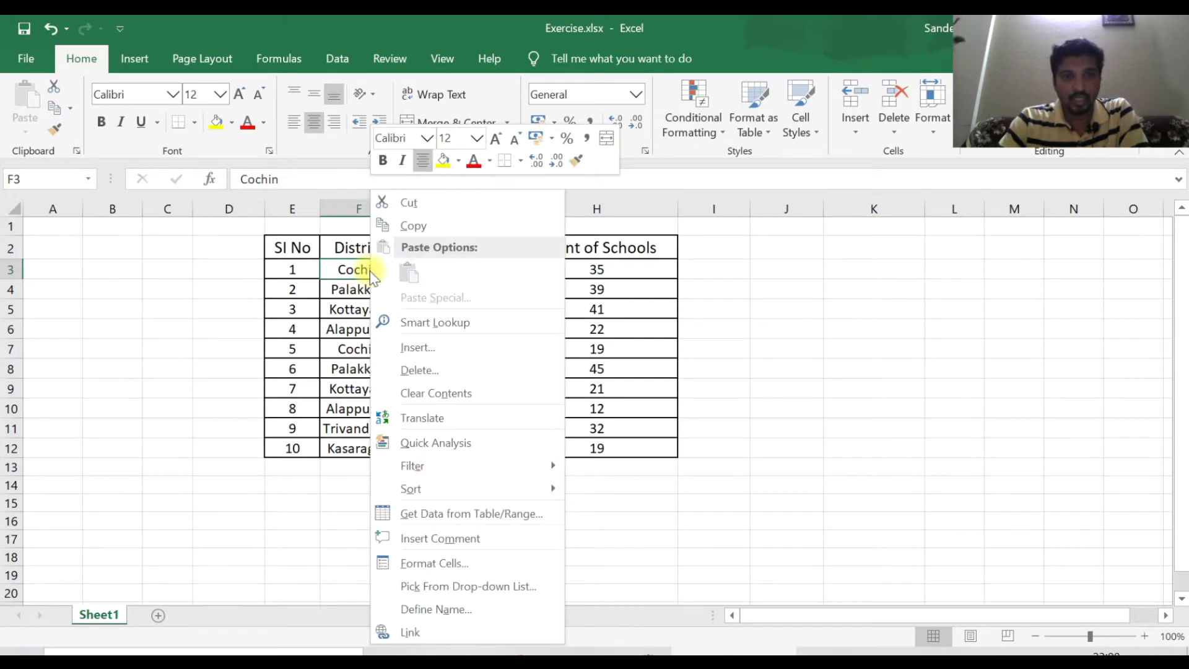
pyautogui.click(428, 207)
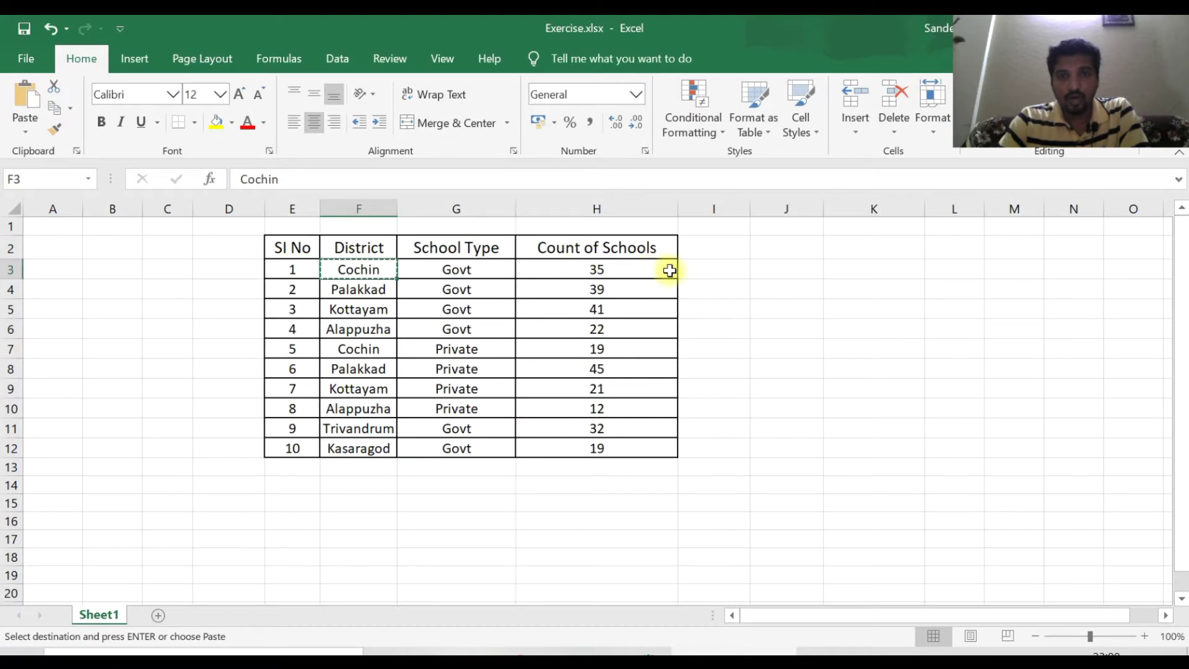
pyautogui.rightClick(791, 272)
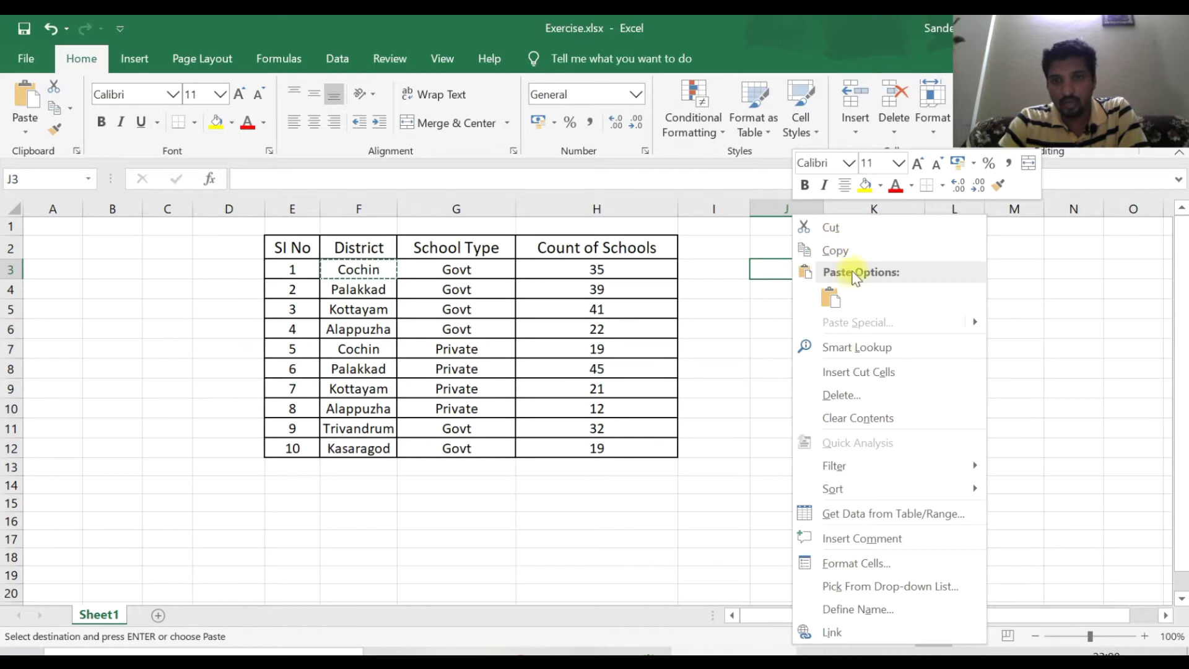
pyautogui.click(831, 297)
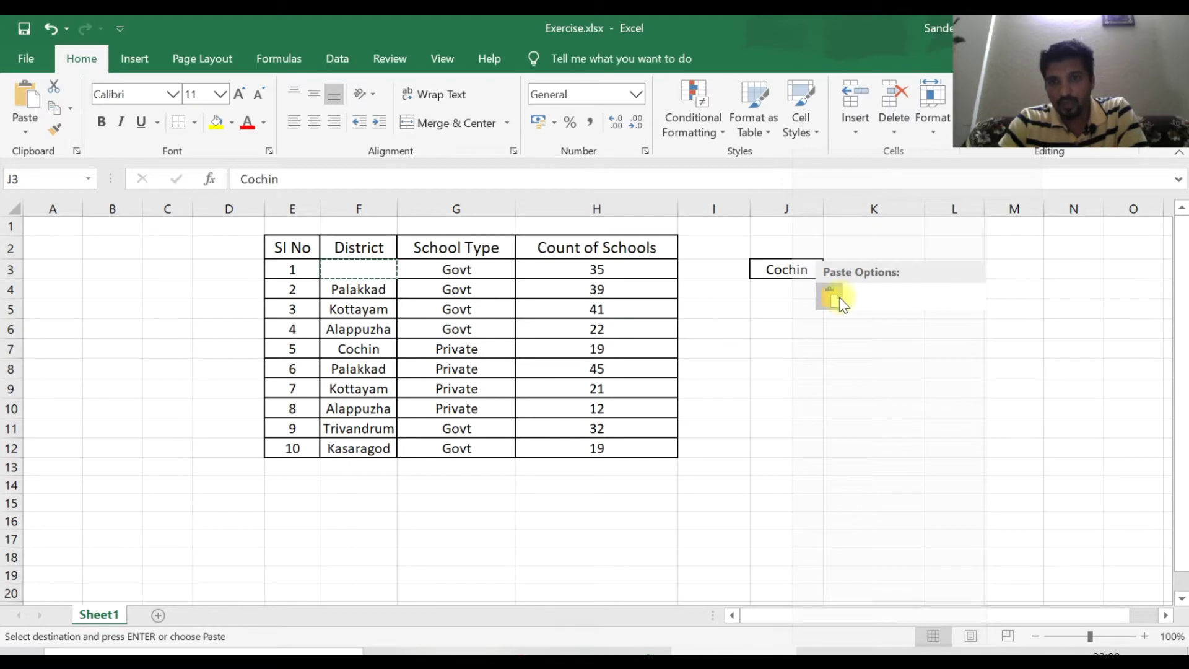
pyautogui.click(833, 305)
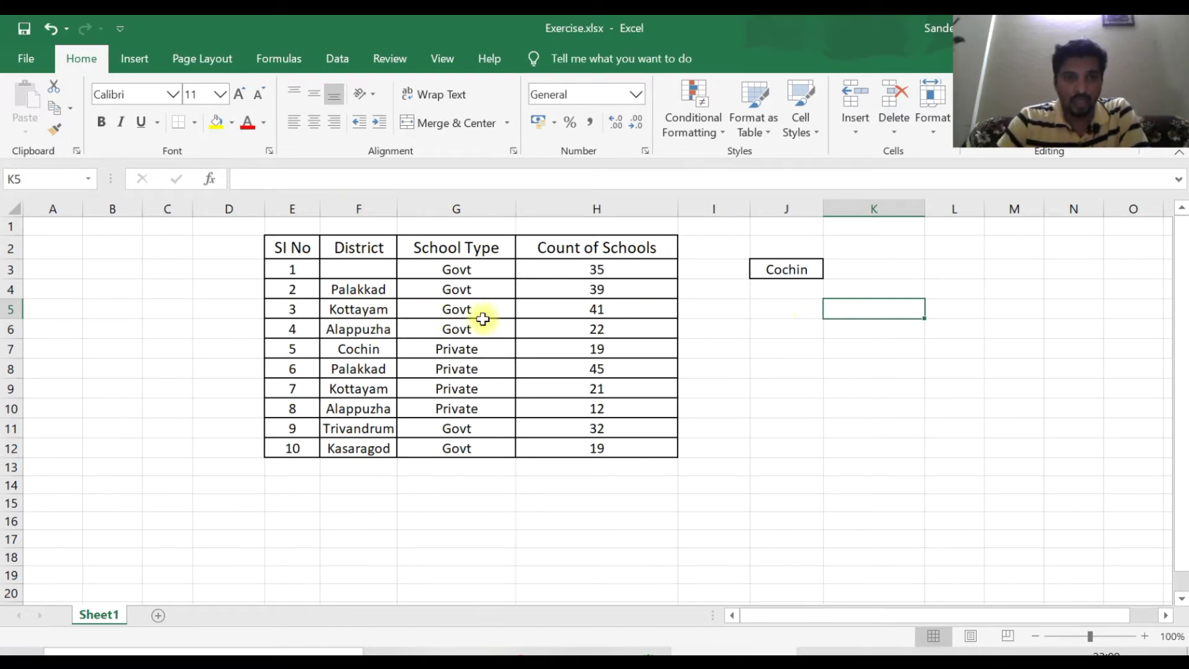
# Move Kottayam from F5 to J5 using the ribbon's Cut and Paste buttons.
pyautogui.click(370, 310)
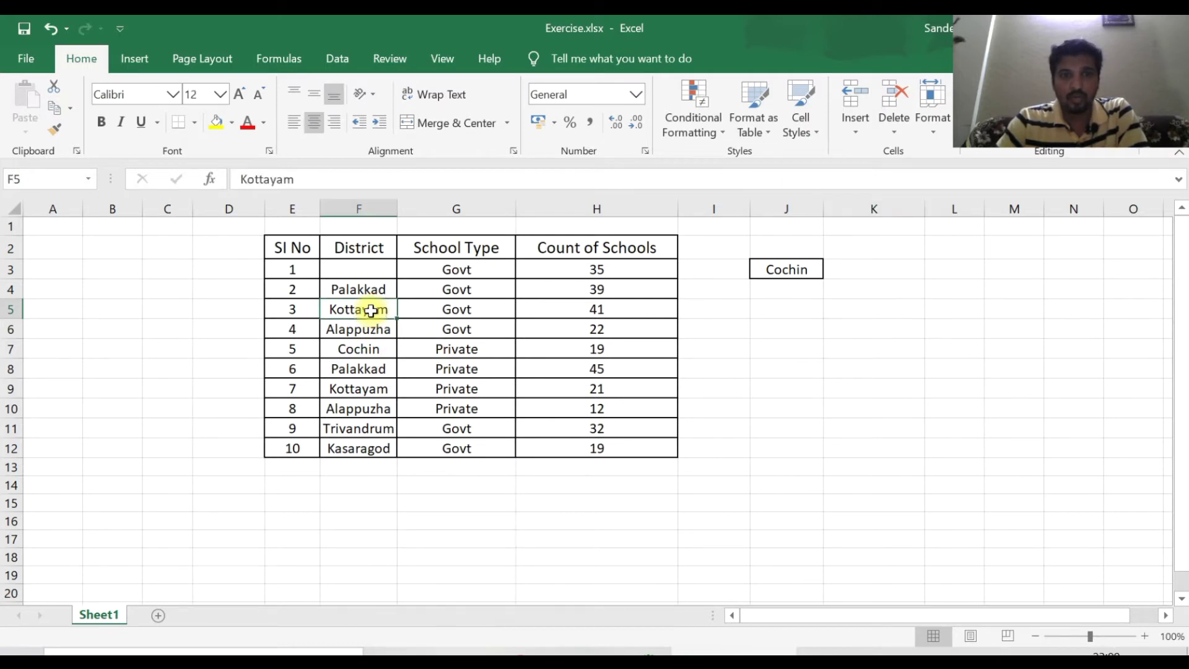
pyautogui.click(55, 92)
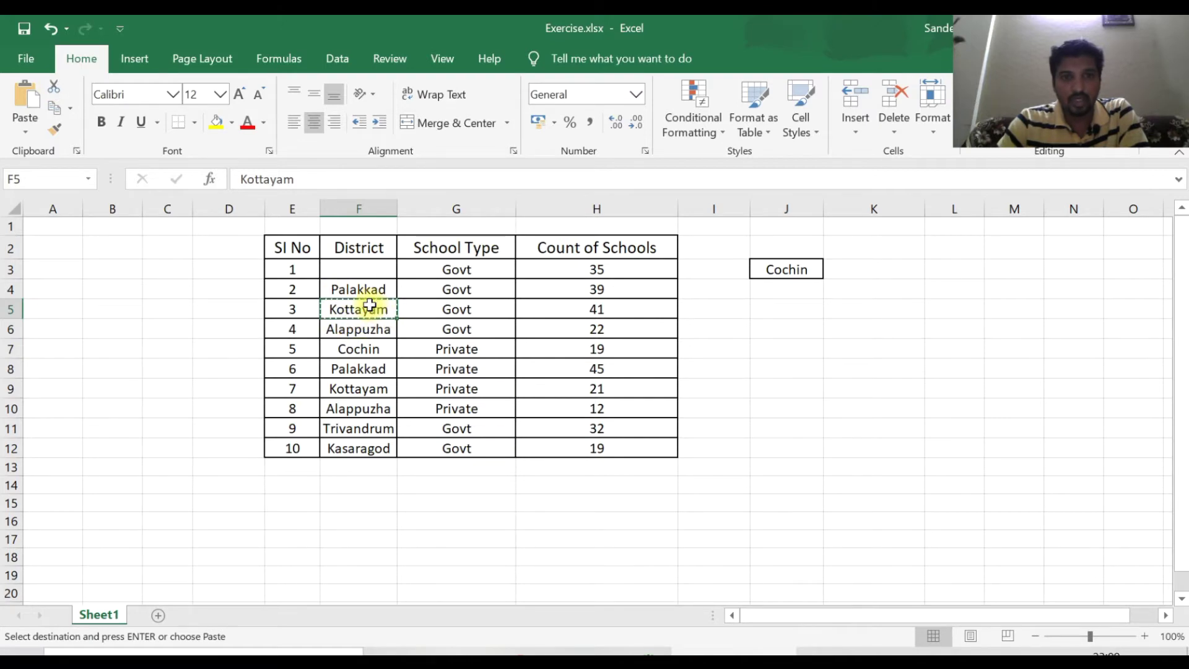
pyautogui.rightClick(790, 310)
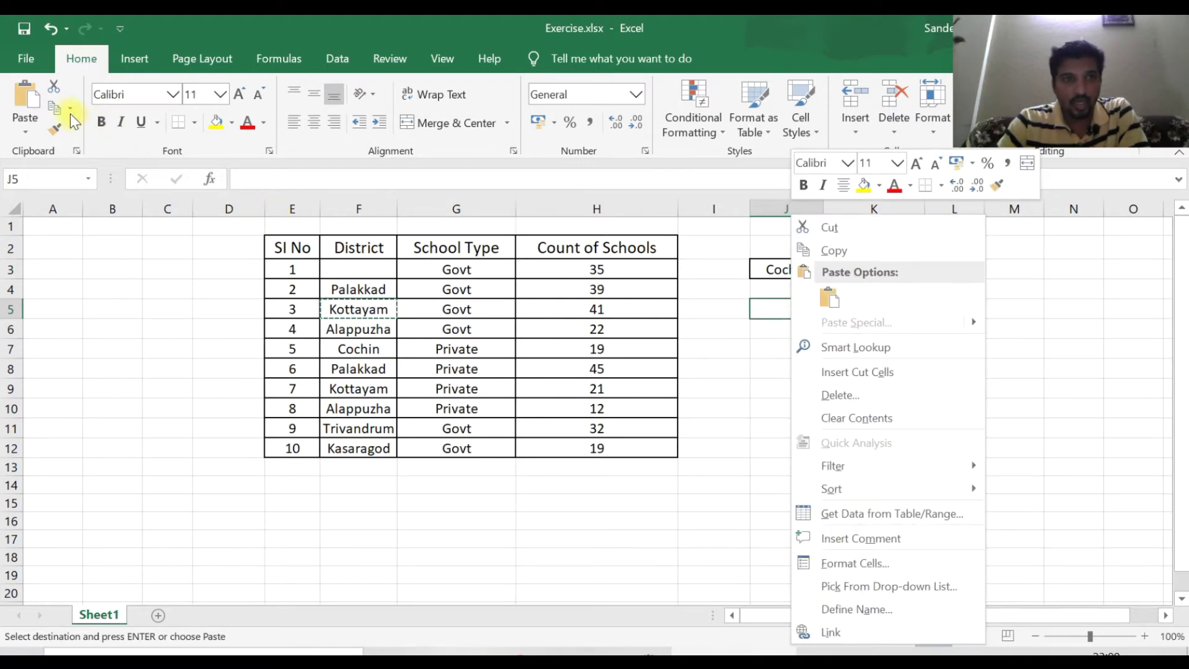
pyautogui.click(22, 98)
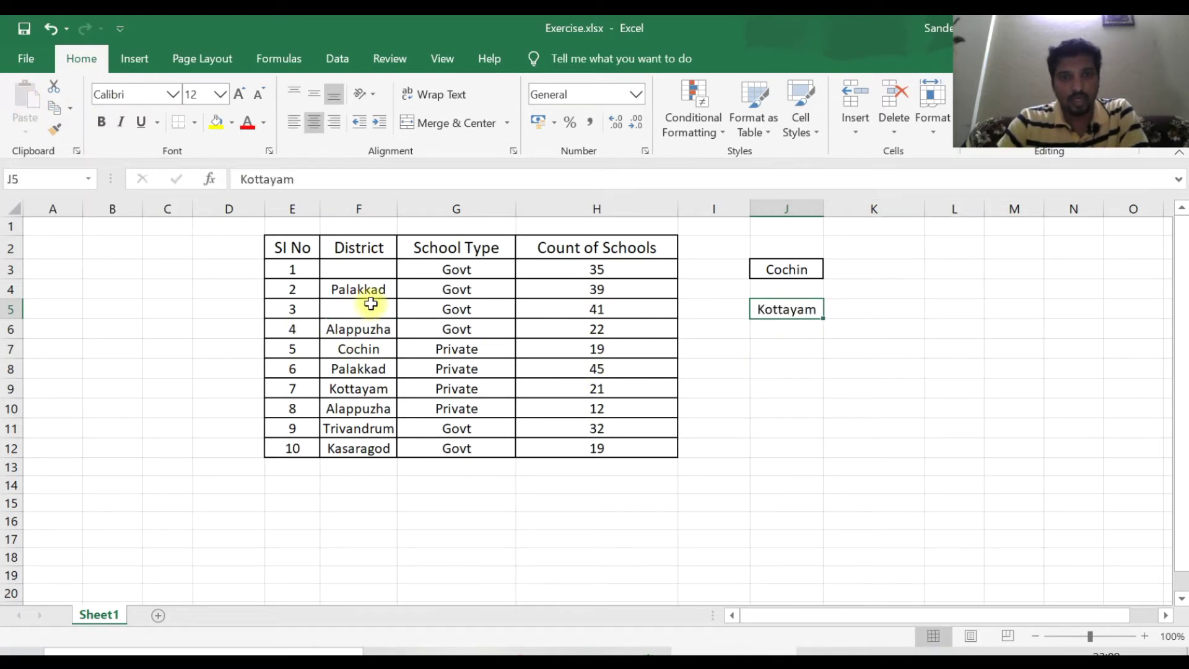
pyautogui.click(832, 345)
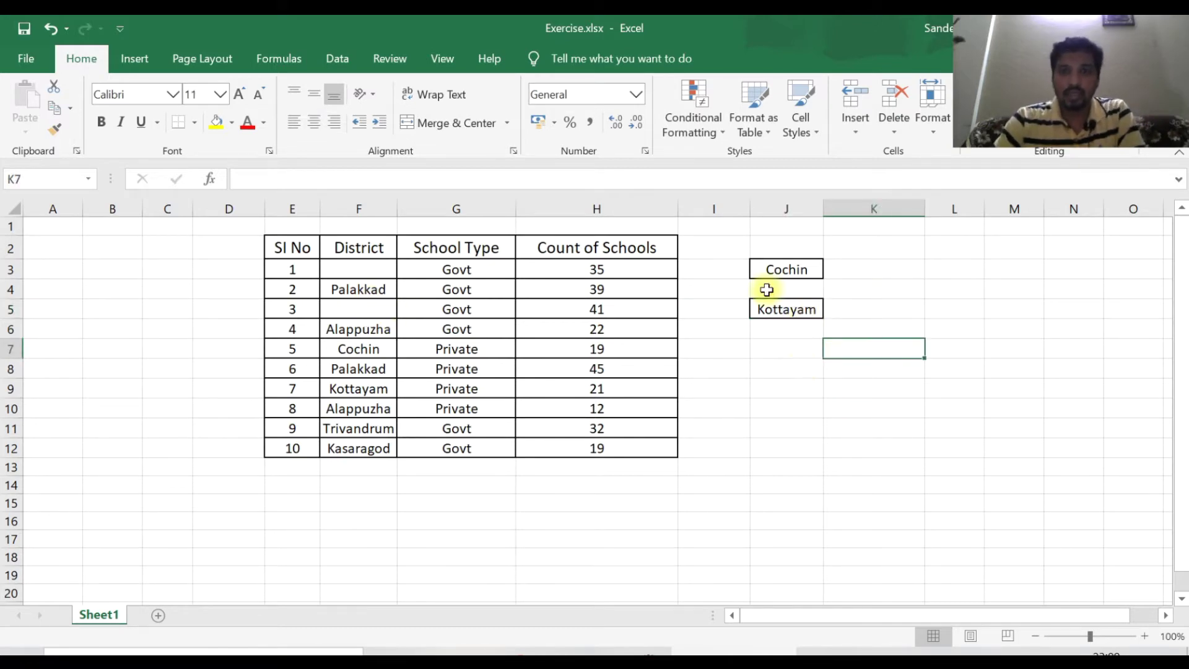
pyautogui.rightClick(807, 271)
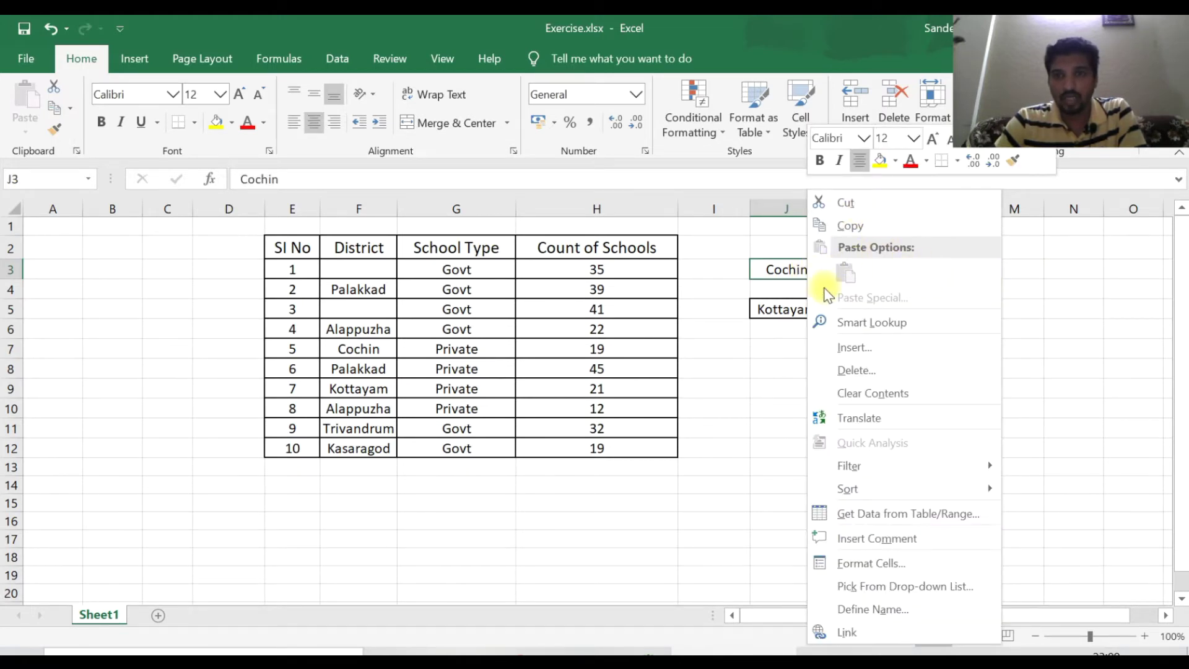
pyautogui.click(784, 269)
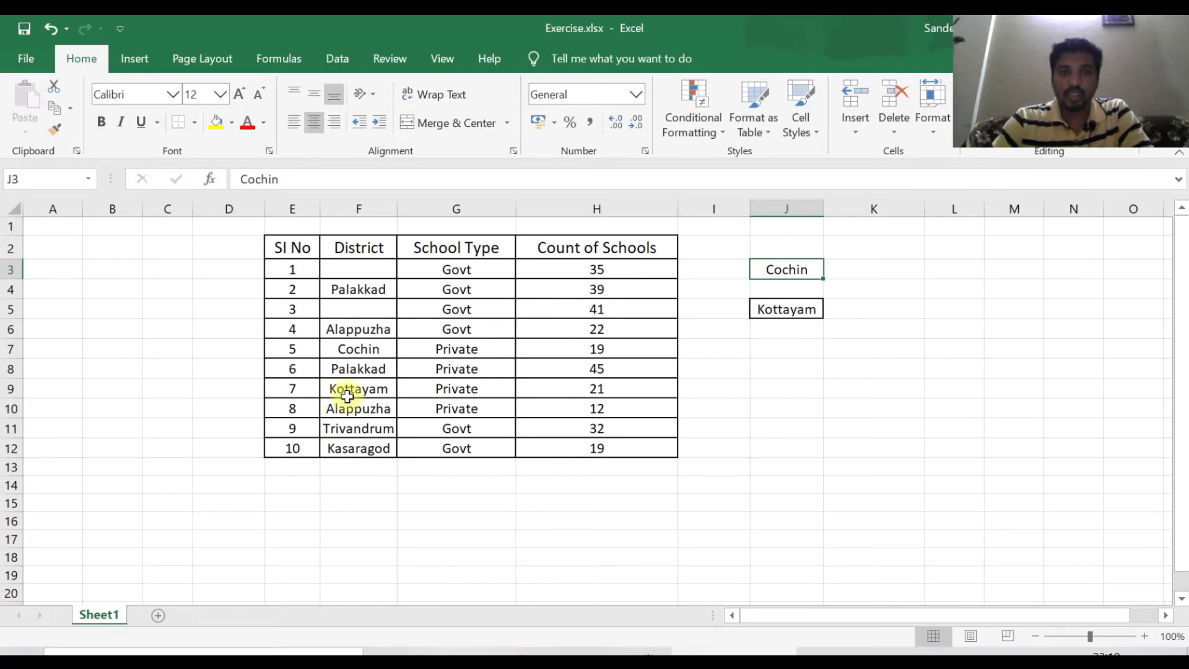
# Move Palakkad from F8 to J8 with Ctrl+X and Ctrl+V.
pyautogui.click(383, 370)
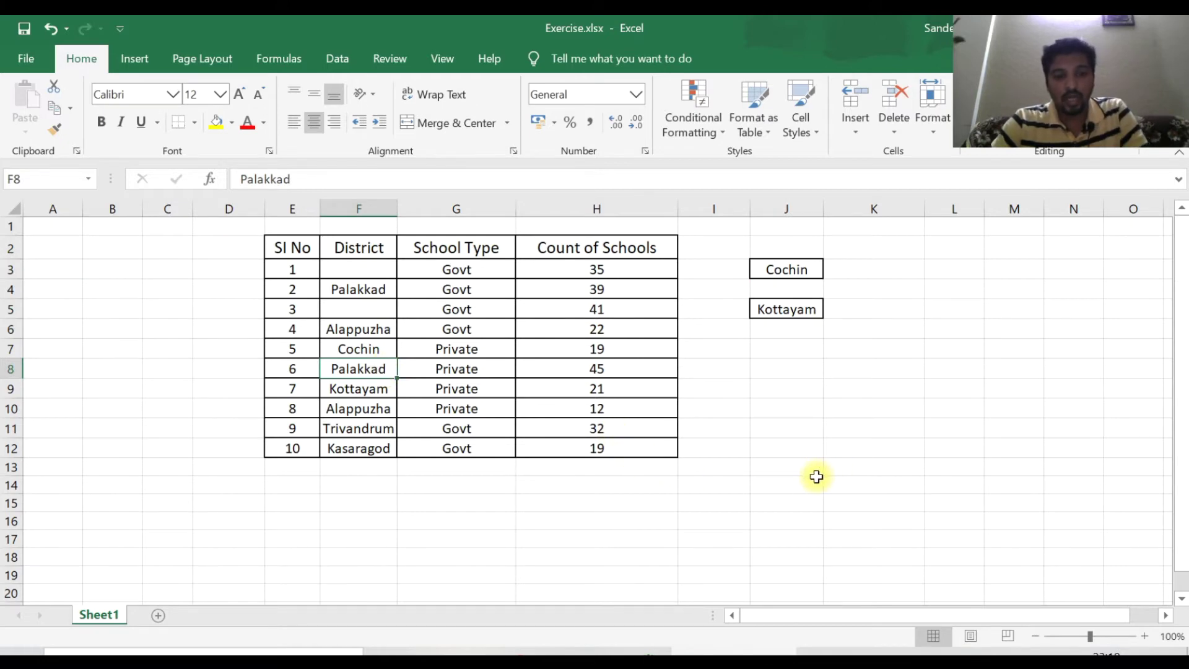
pyautogui.hotkey('ctrl', 'x')
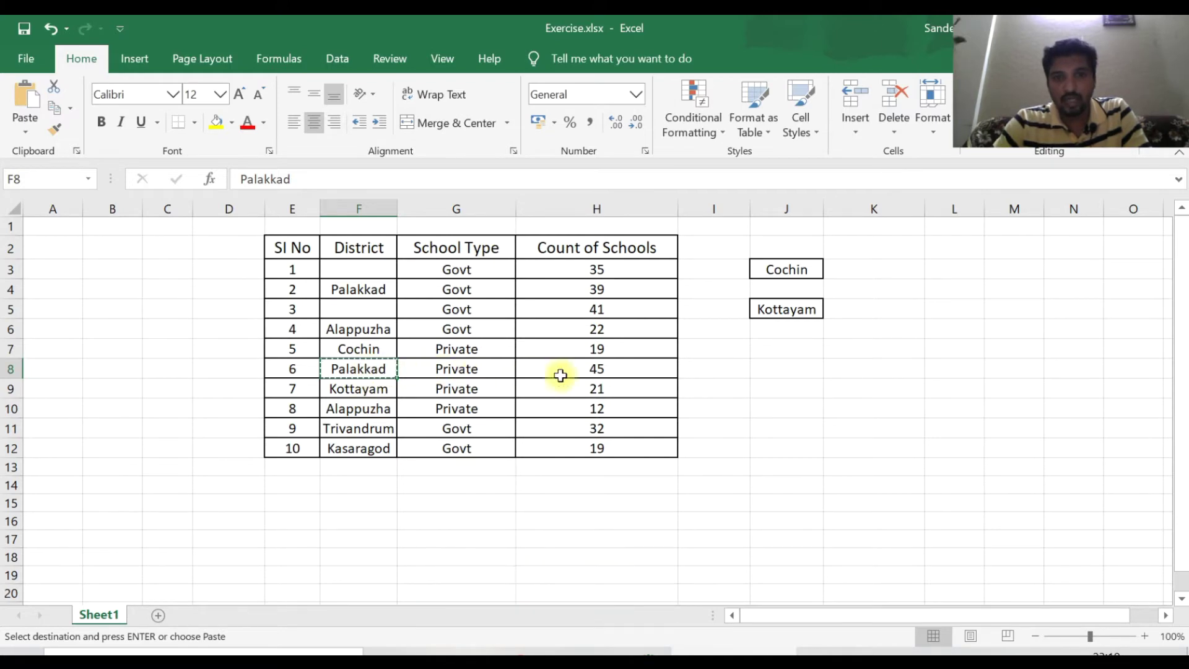
pyautogui.click(795, 370)
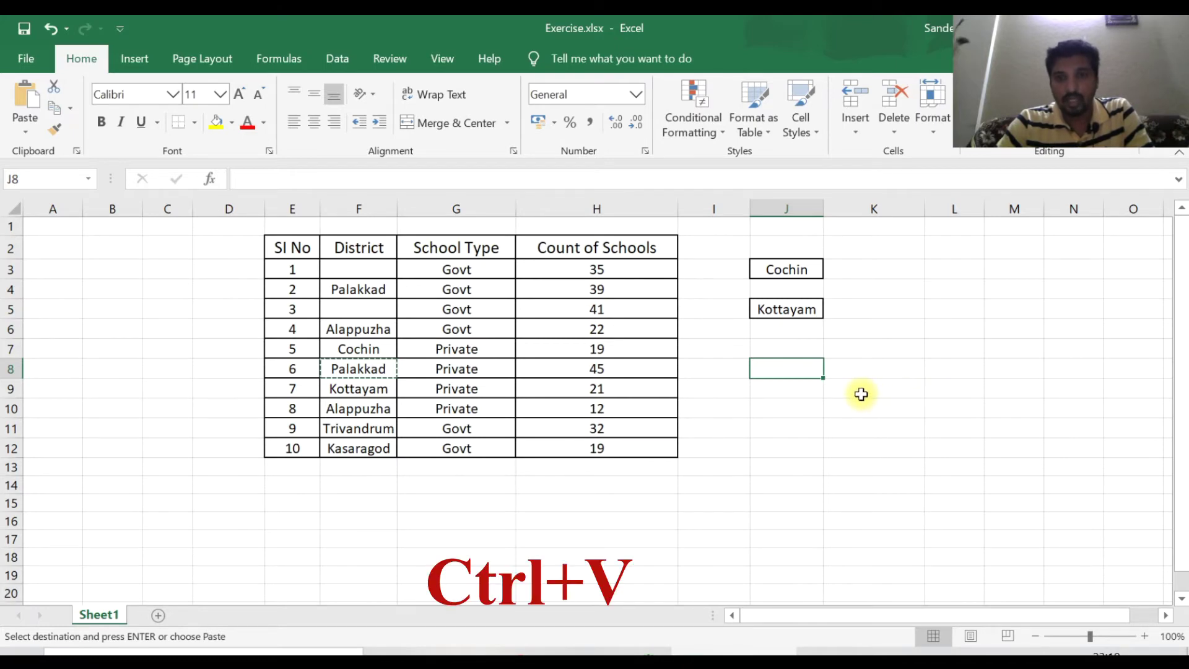
pyautogui.hotkey('ctrl', 'v')
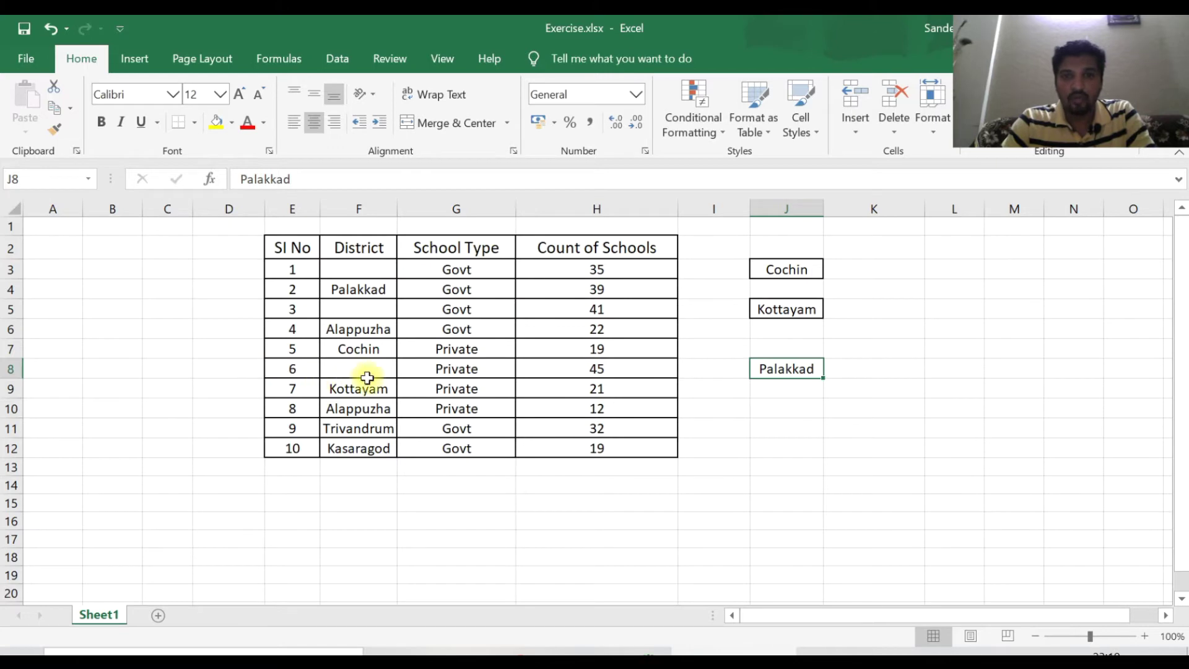
pyautogui.click(794, 422)
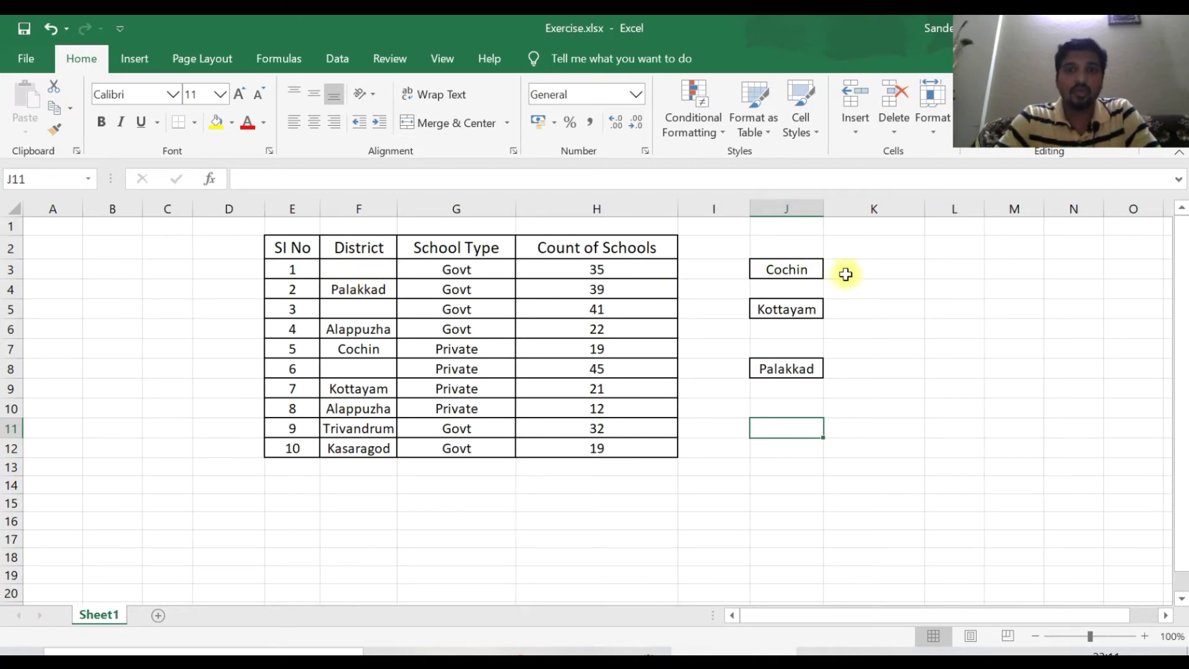
pyautogui.click(882, 327)
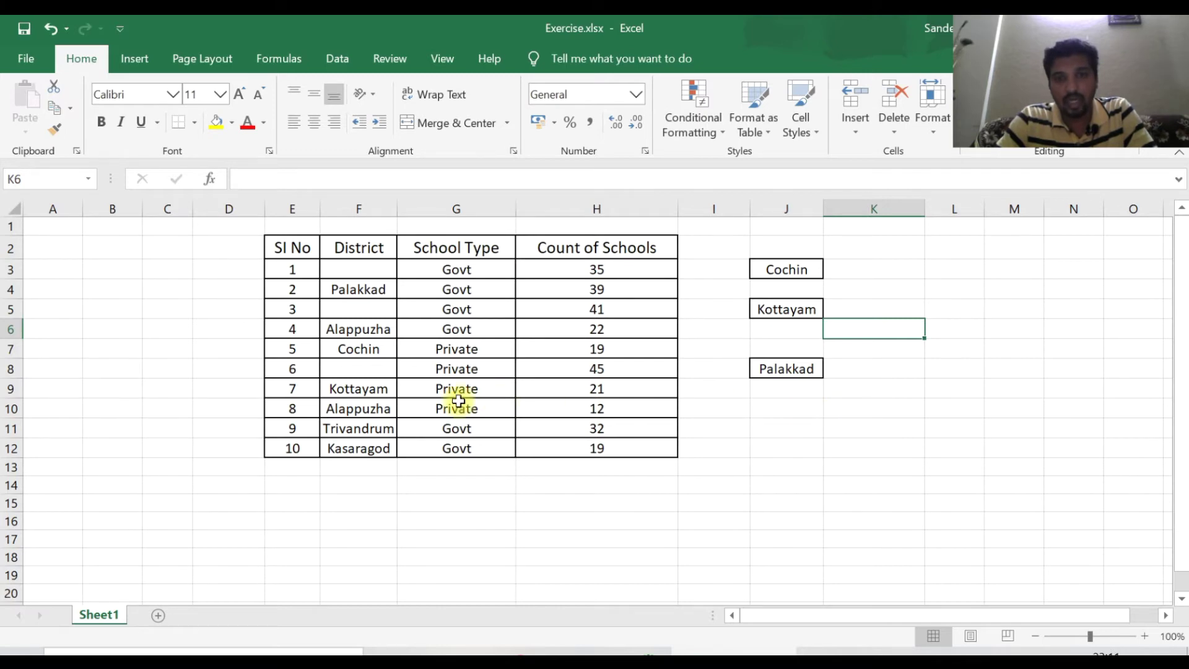
pyautogui.click(741, 413)
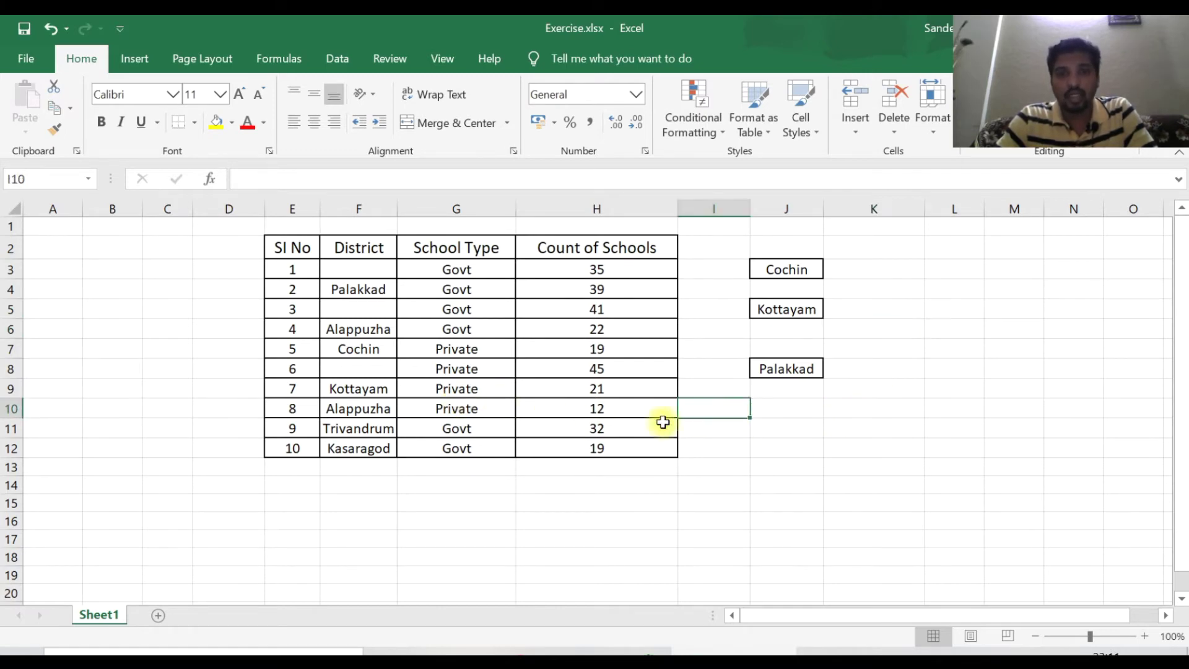
pyautogui.click(496, 390)
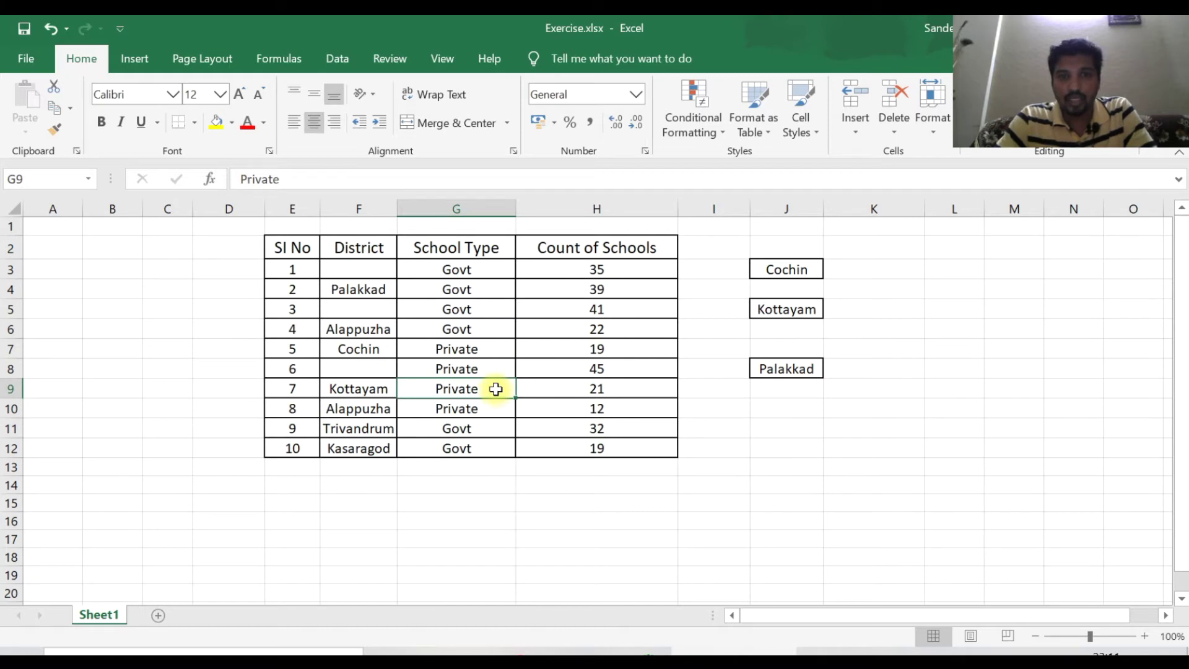
# Copy Private from G9 via the right-click menu and paste it into K9.
pyautogui.rightClick(496, 389)
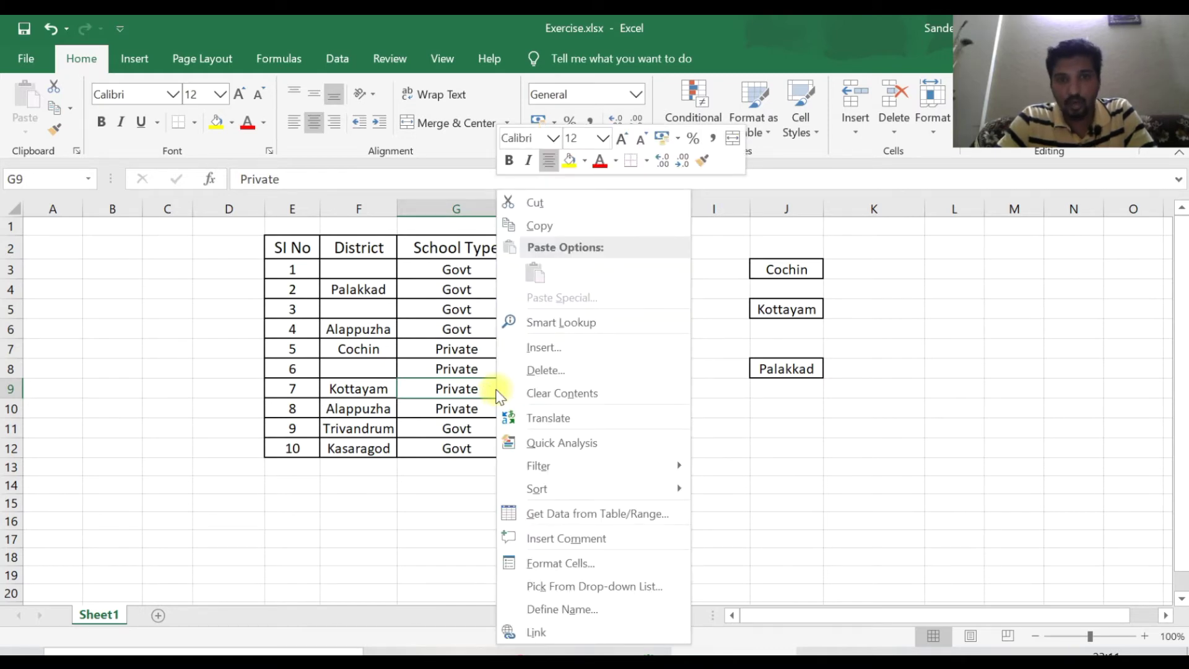
pyautogui.click(564, 229)
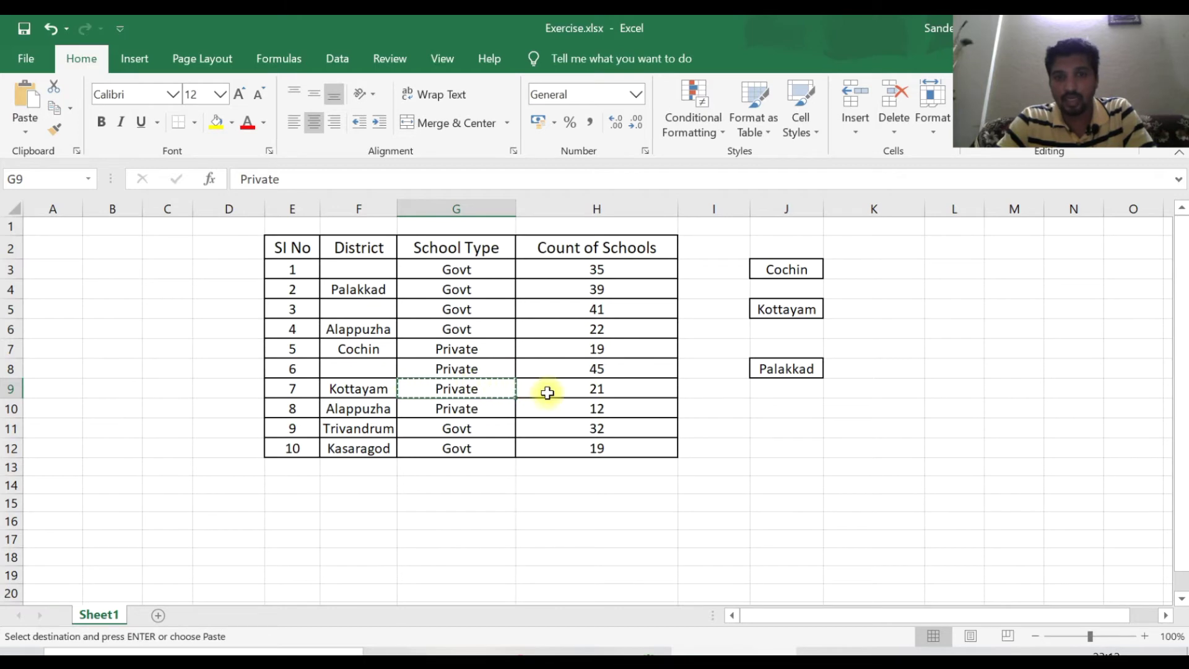
pyautogui.rightClick(880, 391)
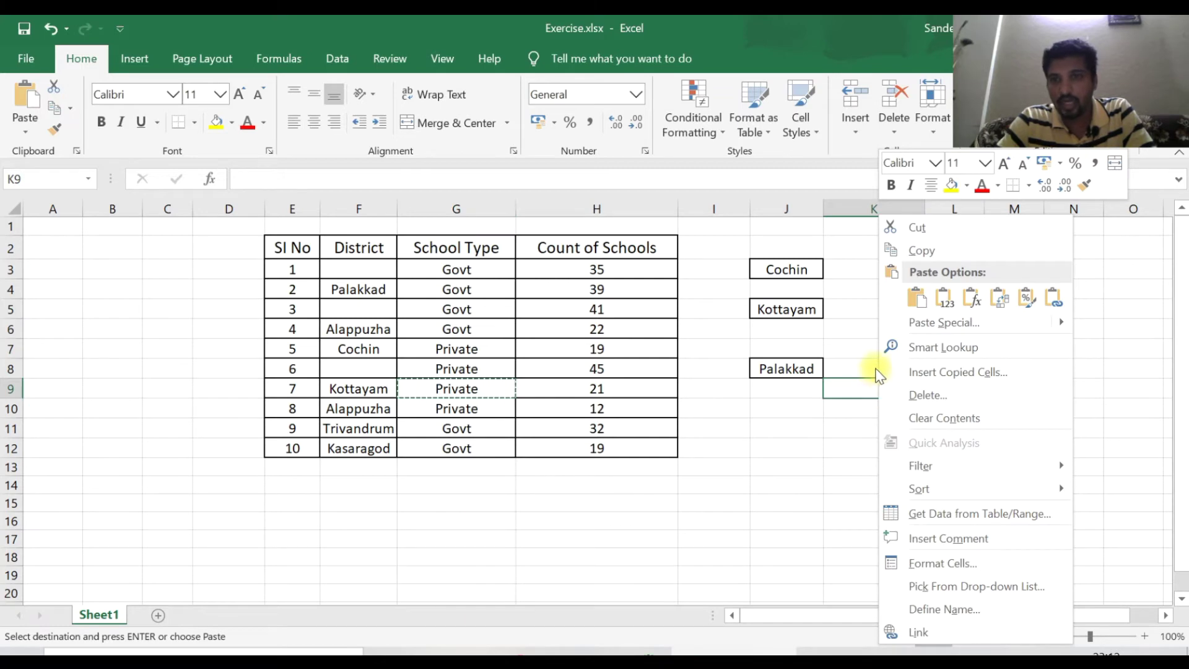
pyautogui.click(913, 297)
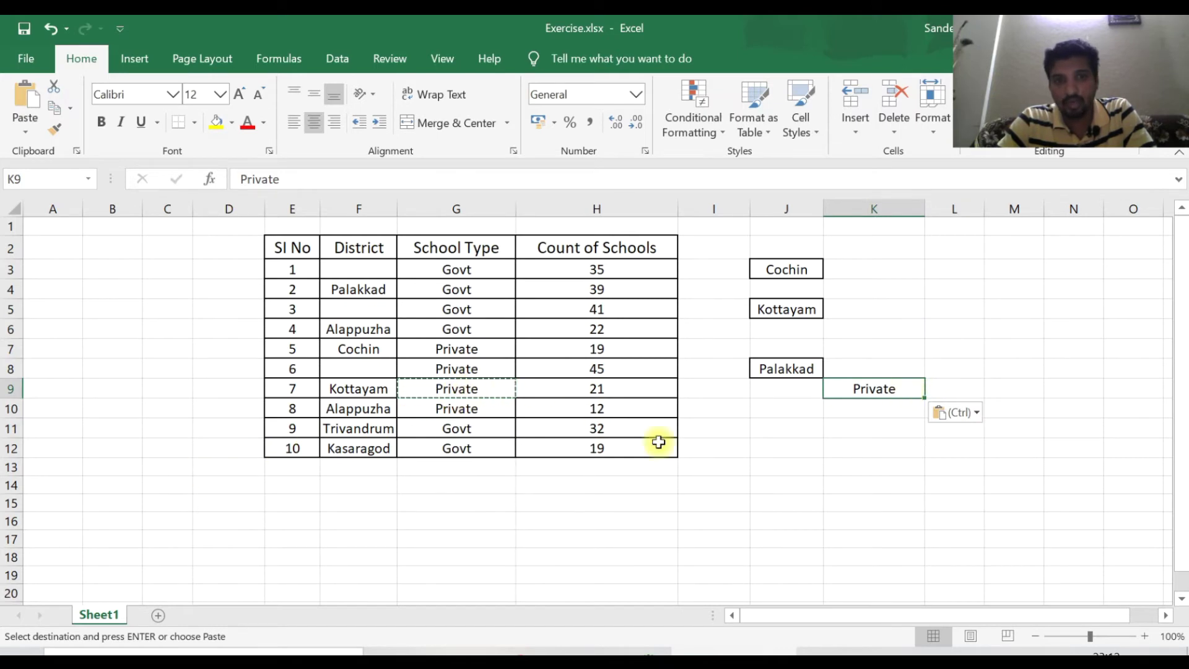
pyautogui.click(734, 449)
pyautogui.click(704, 411)
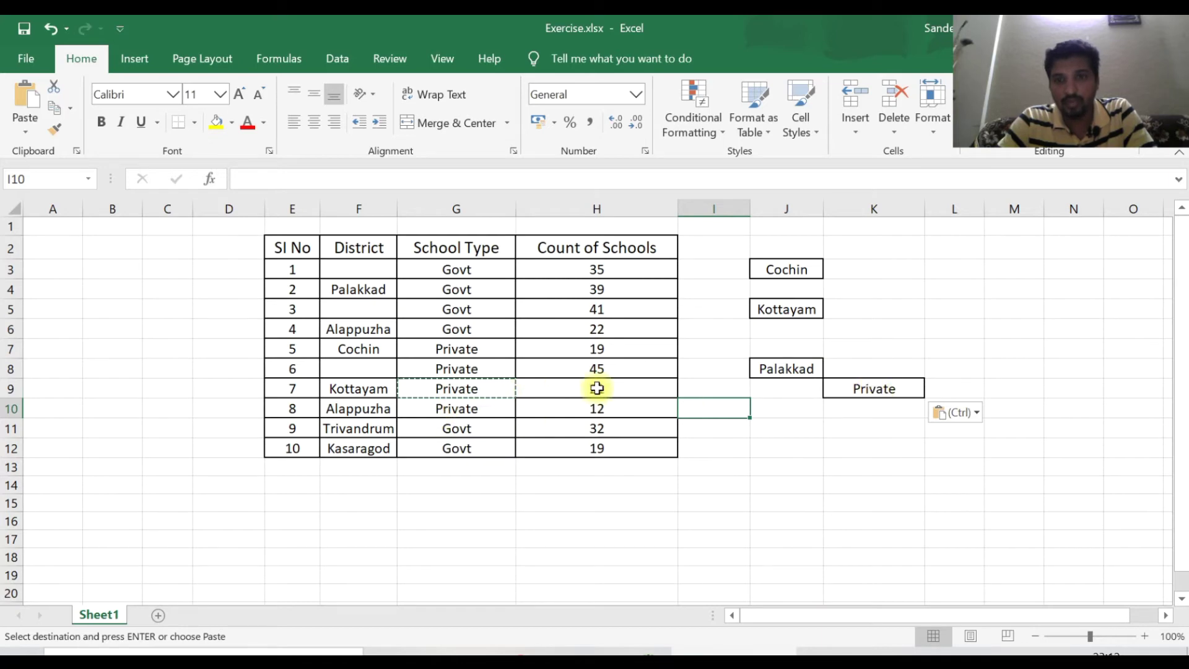
pyautogui.click(761, 455)
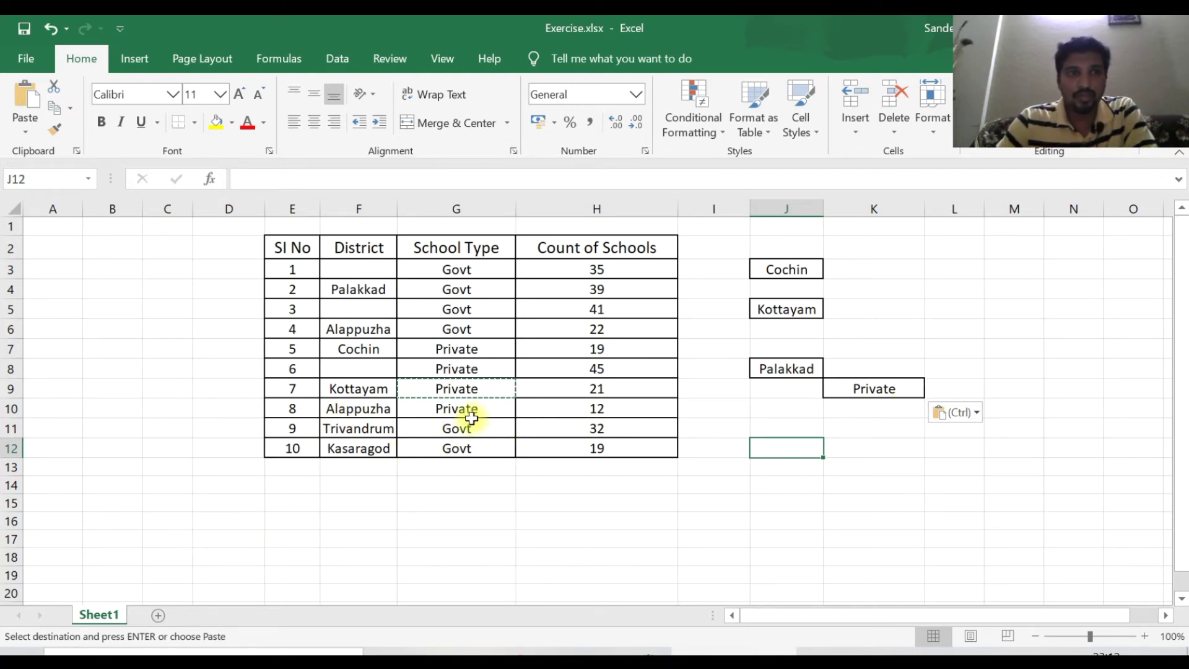
# Copy Govt from G11 with the Home ribbon and paste it into K11.
pyautogui.click(503, 429)
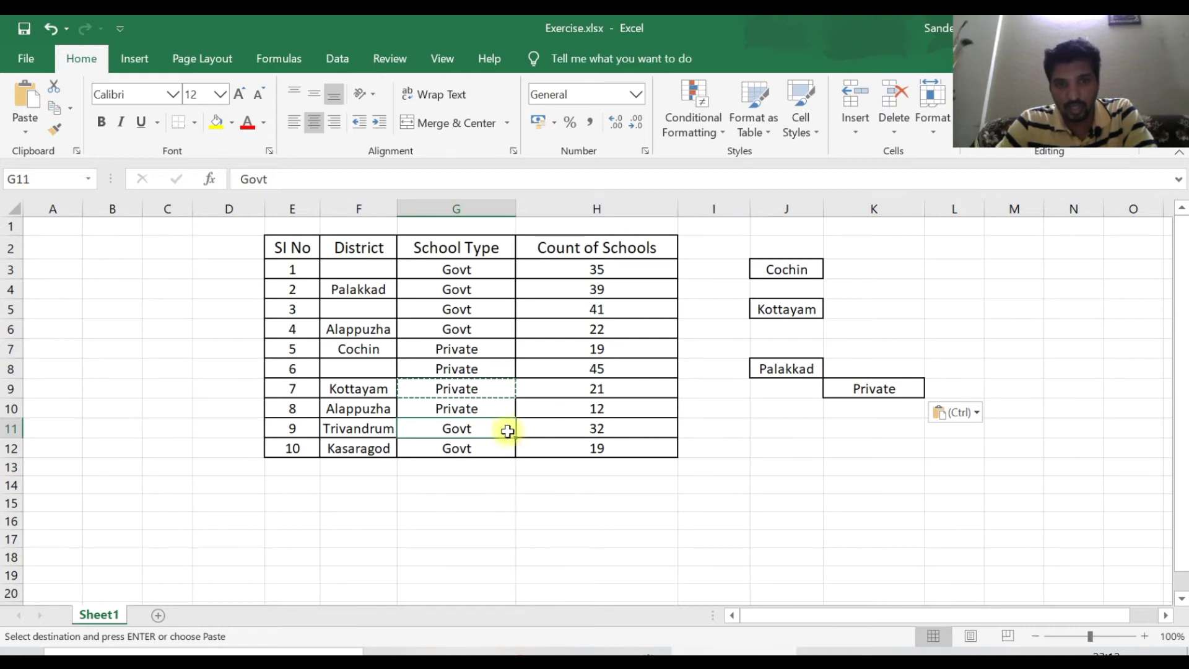
pyautogui.click(55, 108)
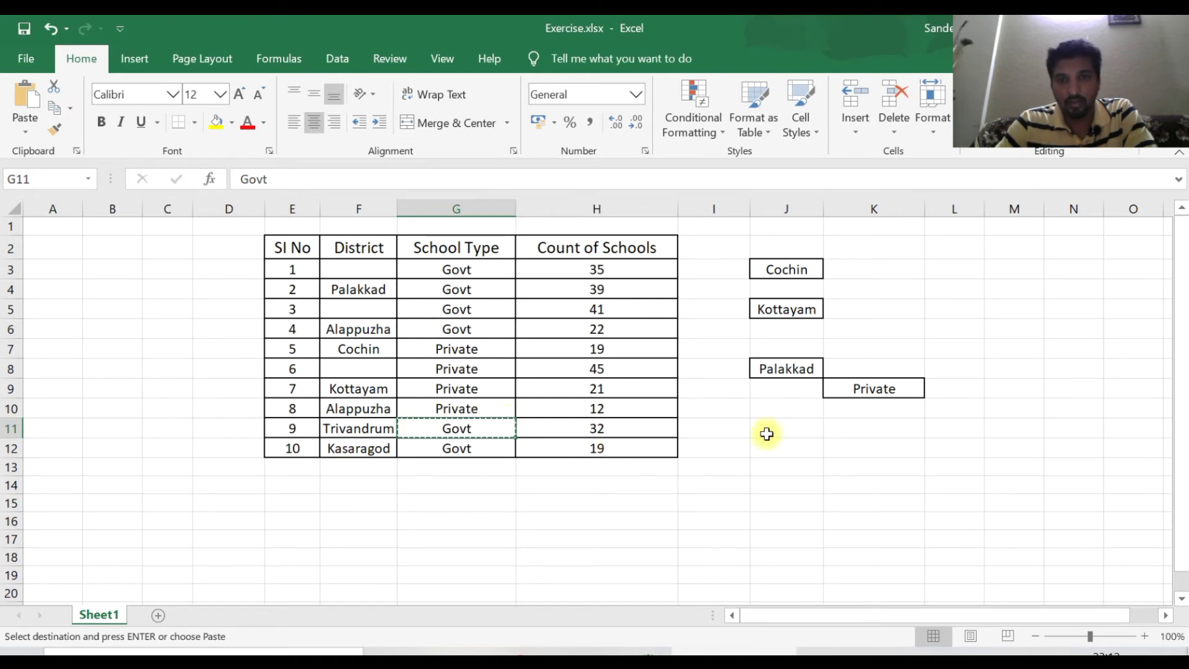
pyautogui.click(857, 427)
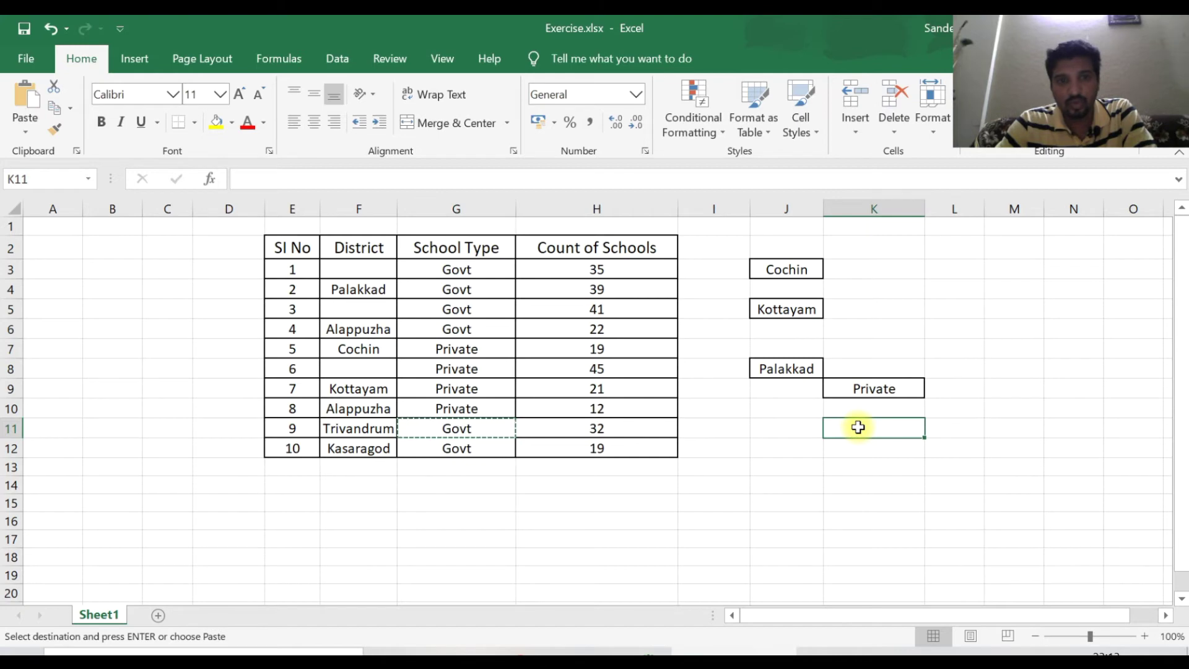
pyautogui.click(24, 99)
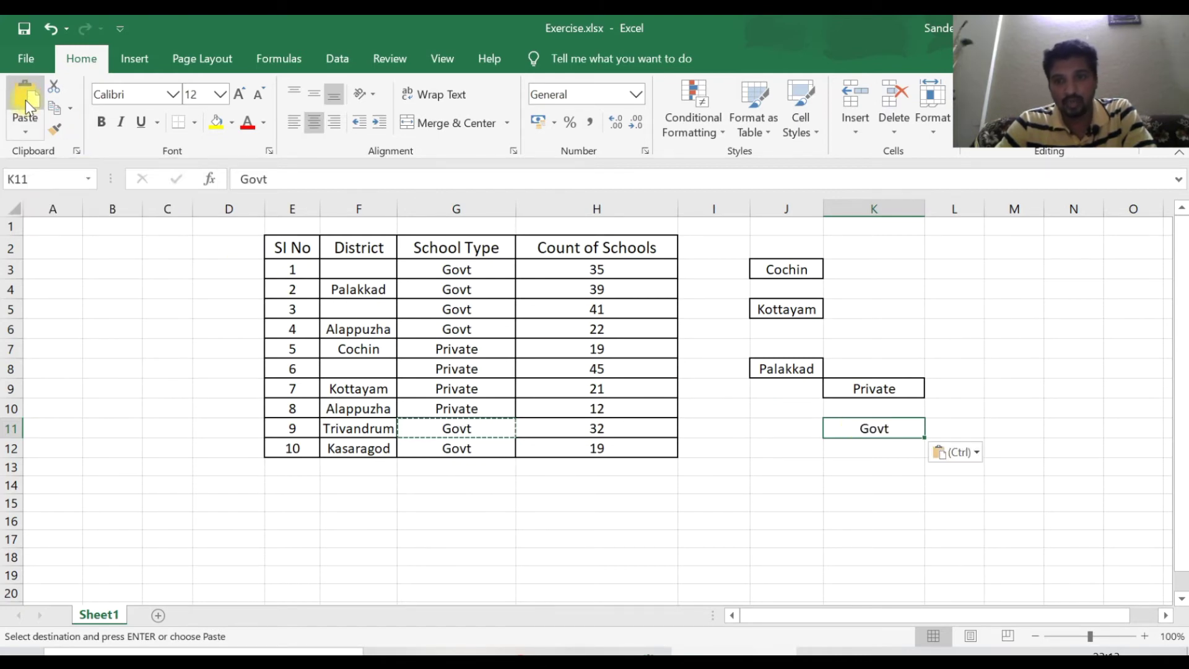
pyautogui.rightClick(878, 430)
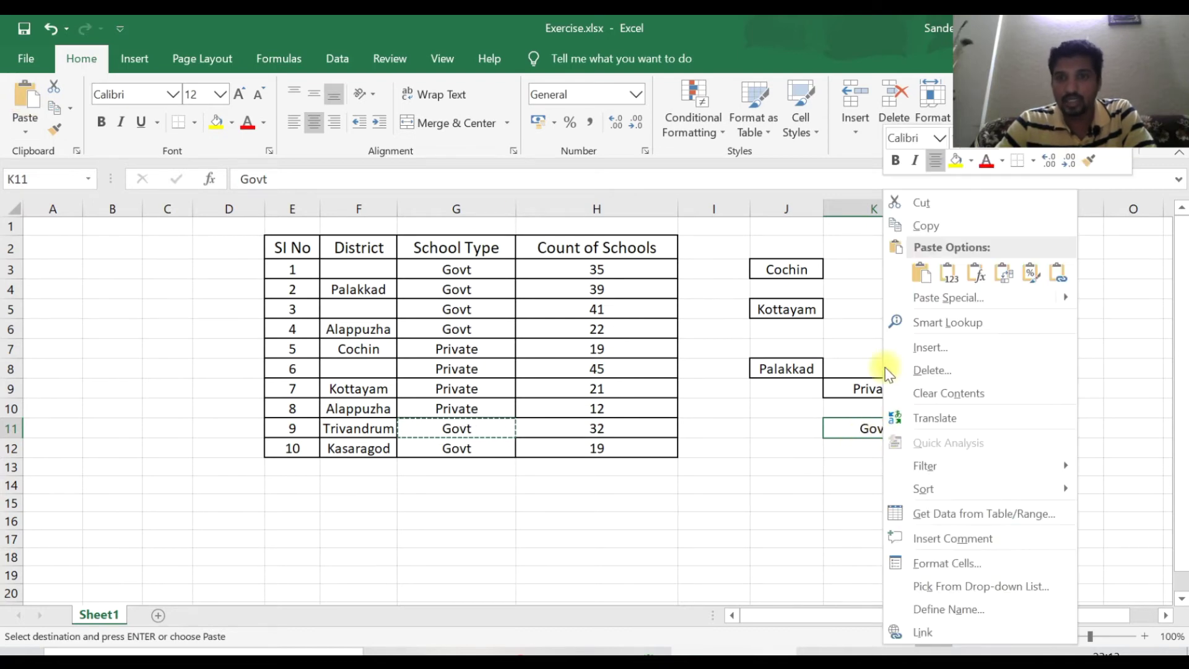
pyautogui.click(929, 278)
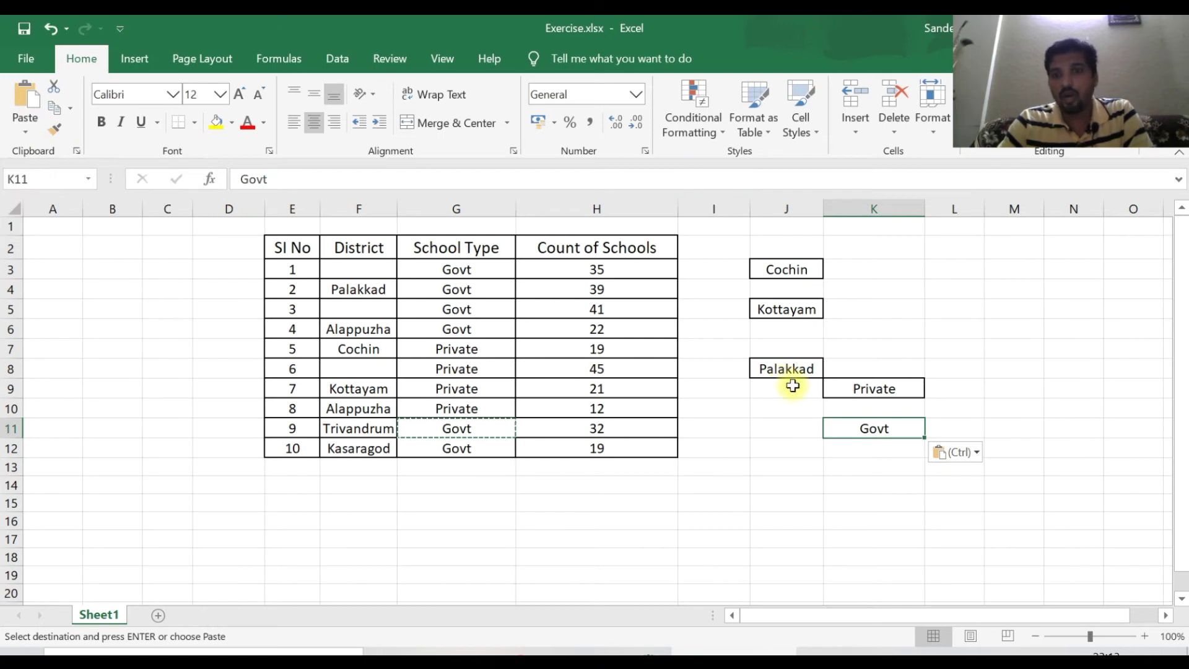
pyautogui.click(857, 407)
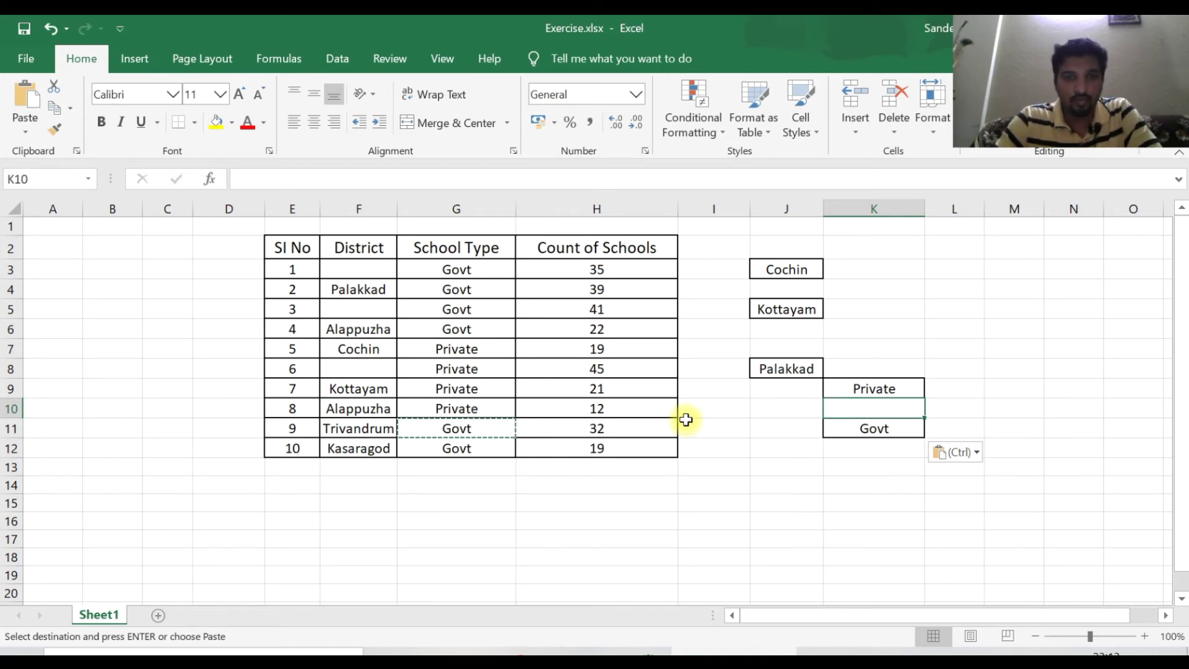
# Copy Govt from G5 with Ctrl+C and paste it into K4 with Ctrl+V.
pyautogui.click(726, 429)
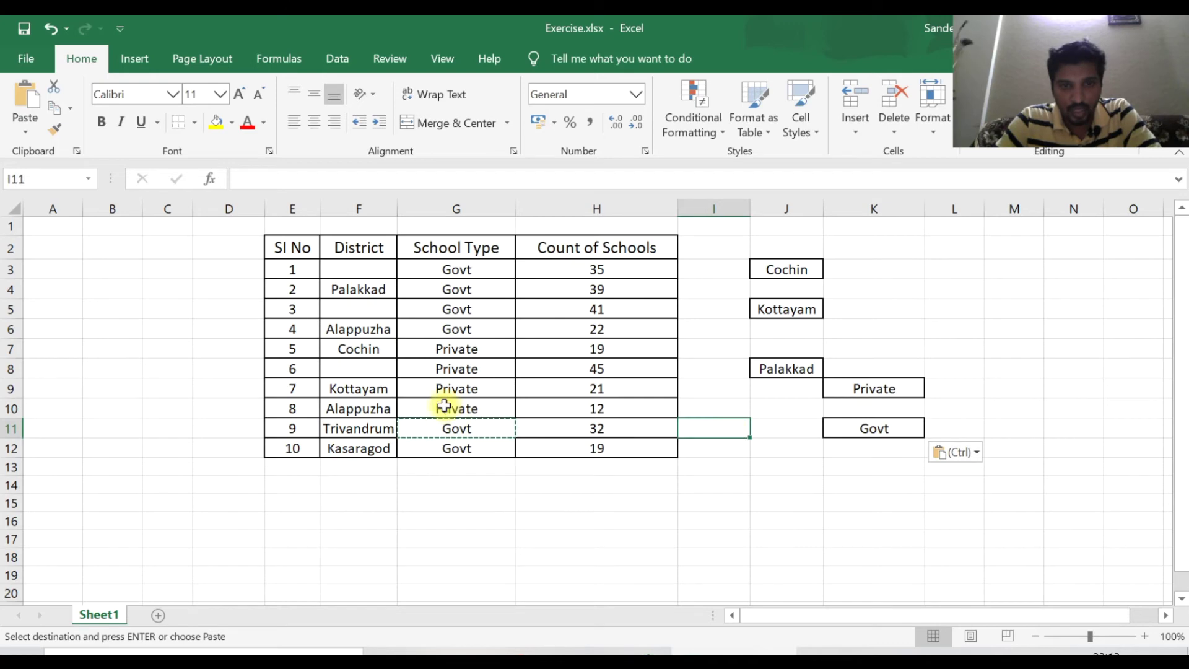
pyautogui.click(478, 313)
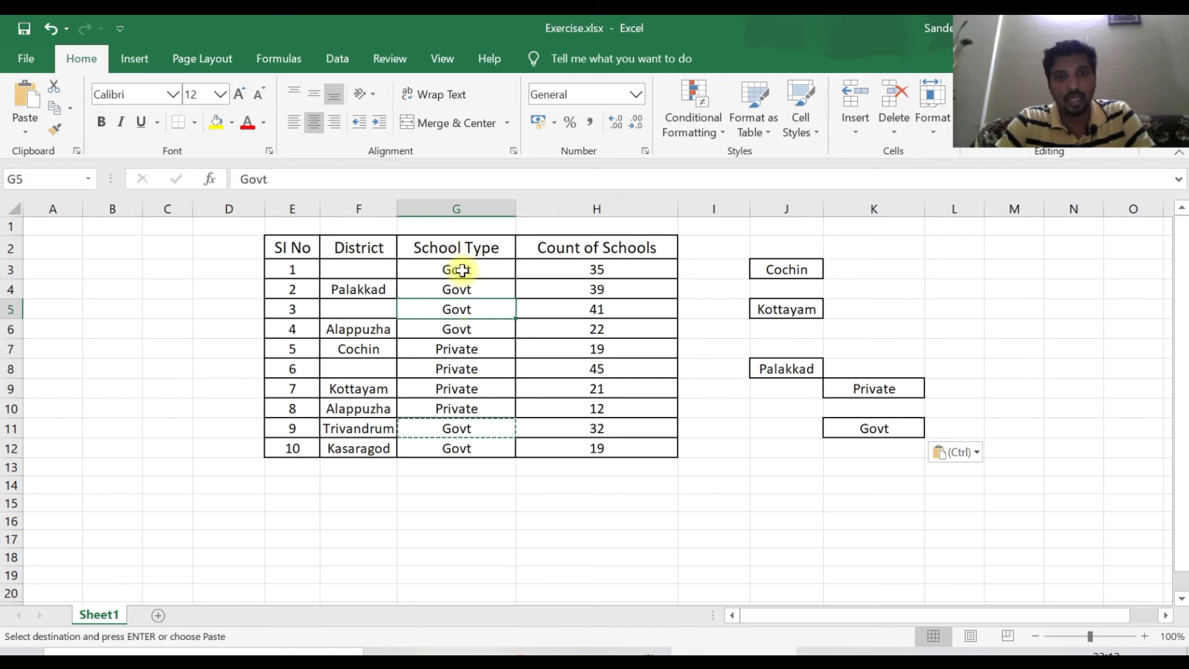
pyautogui.click(477, 326)
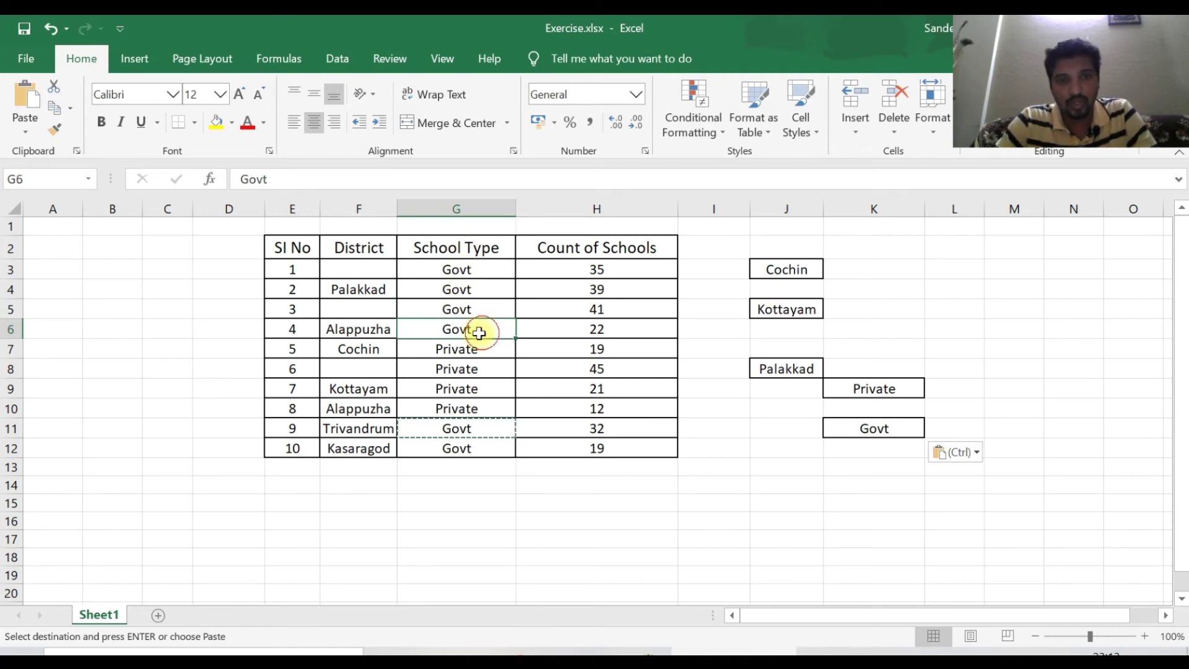
pyautogui.click(485, 308)
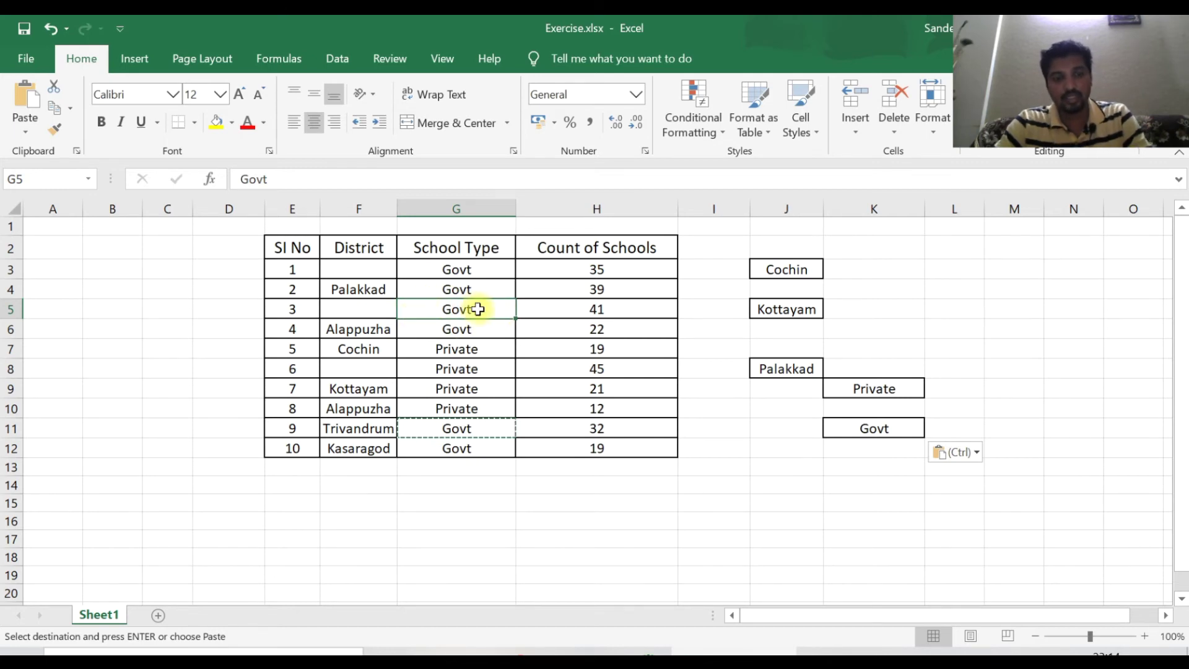
pyautogui.hotkey('ctrl', 'c')
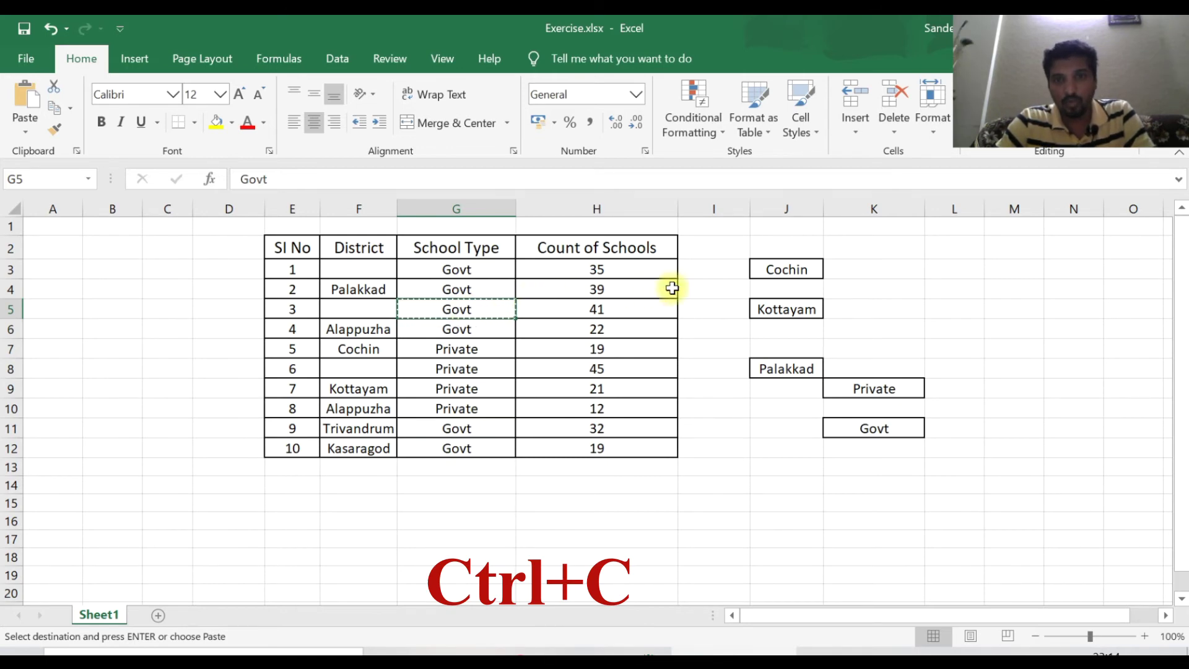
pyautogui.click(888, 288)
pyautogui.hotkey('ctrl', 'v')
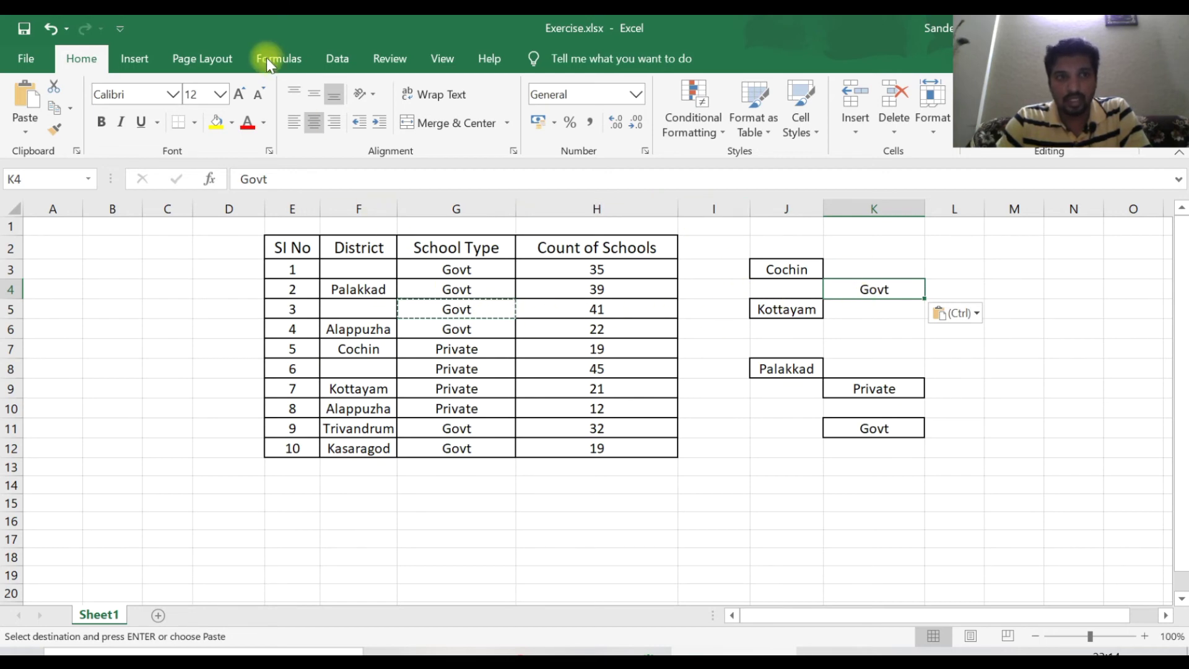
# Undo the Govt paste into K4 with the Quick Access Toolbar Undo arrow.
pyautogui.click(50, 29)
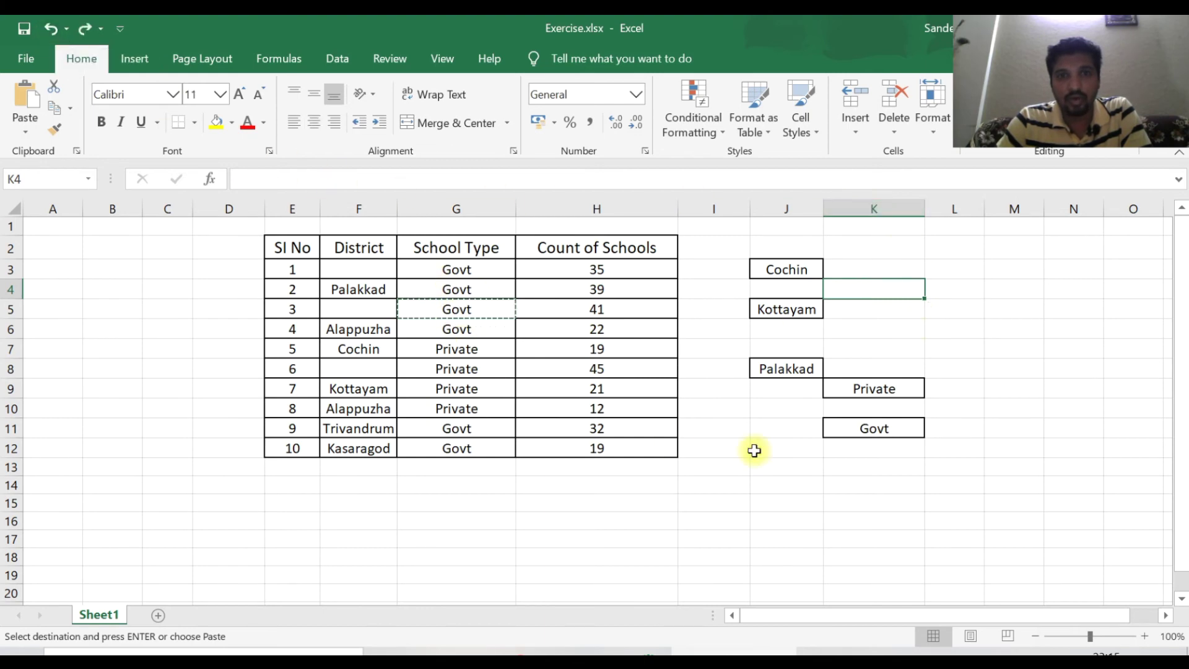
pyautogui.click(798, 465)
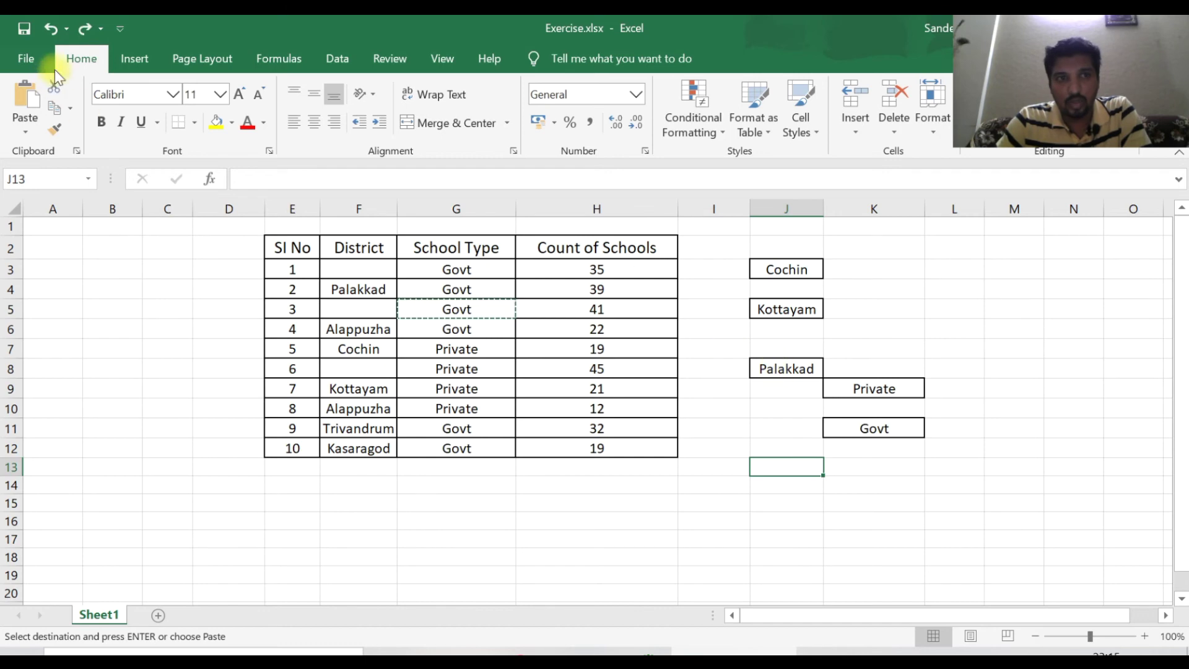
pyautogui.click(65, 28)
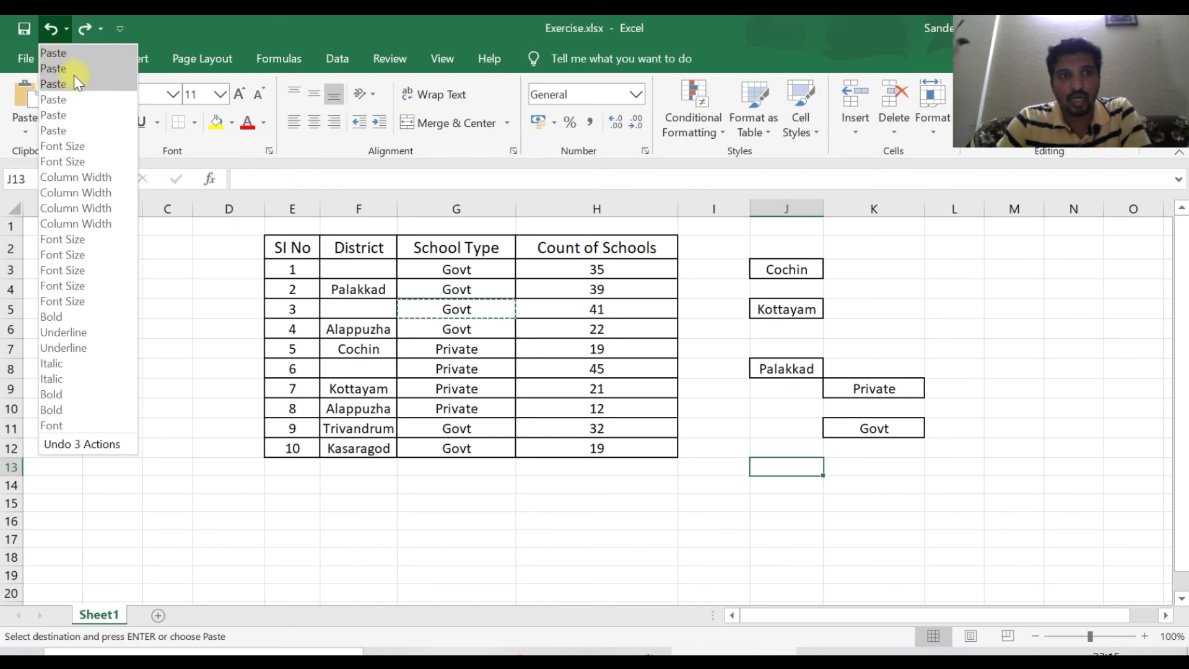
pyautogui.click(214, 24)
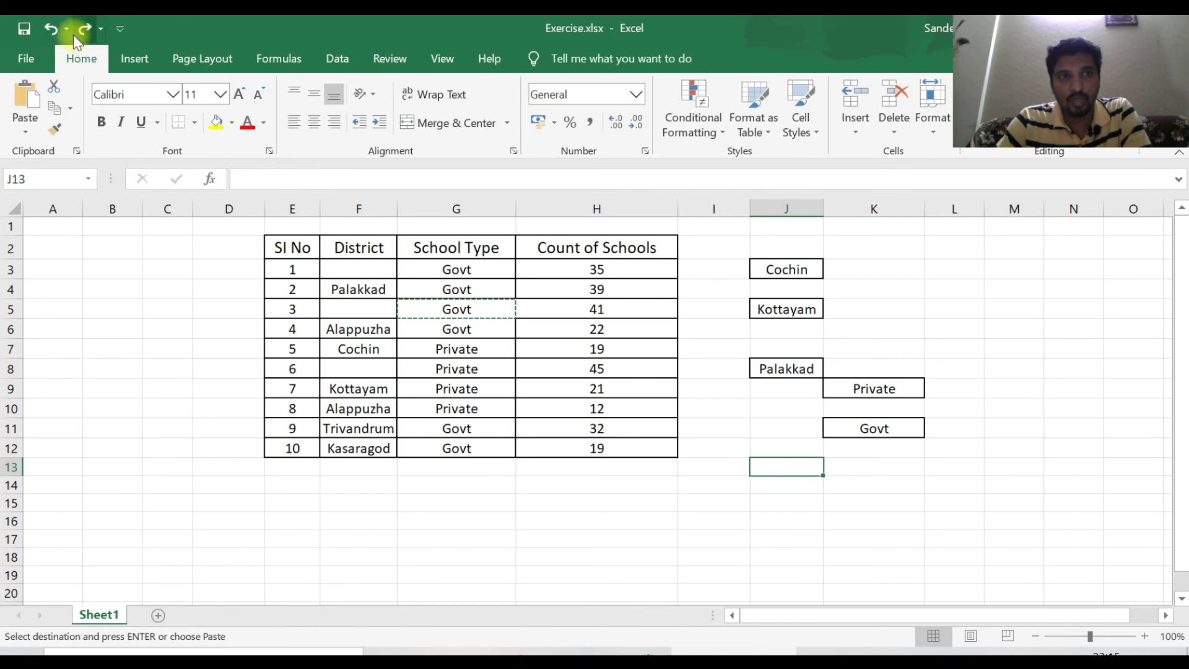
pyautogui.click(52, 28)
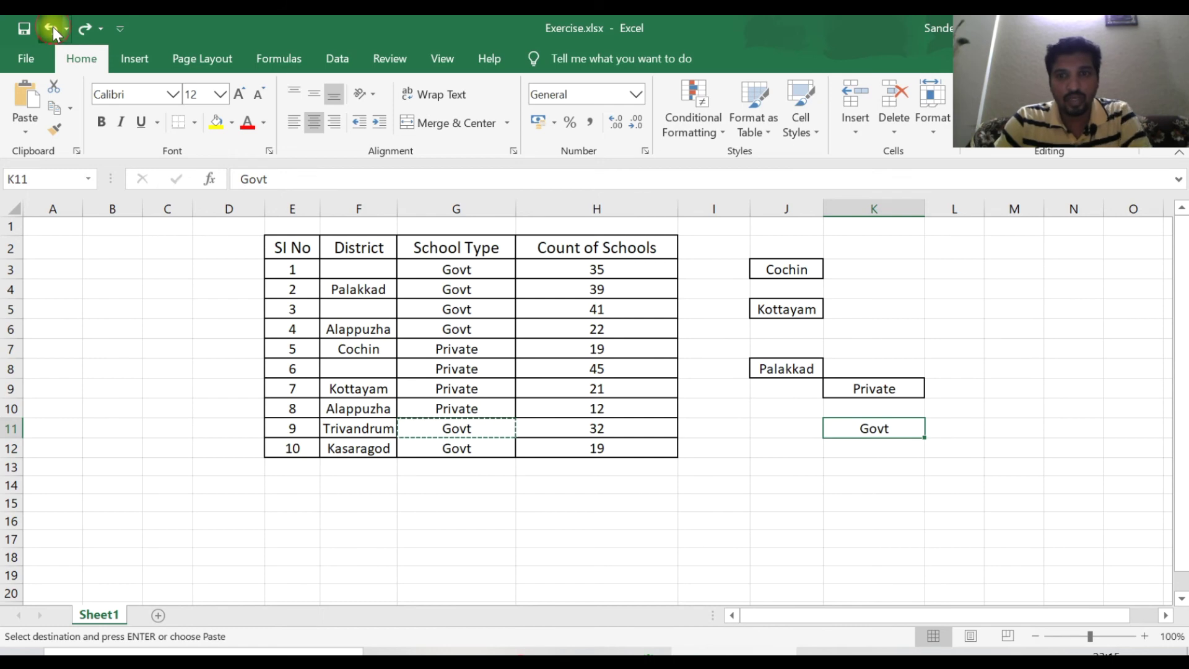
pyautogui.click(52, 28)
pyautogui.click(824, 462)
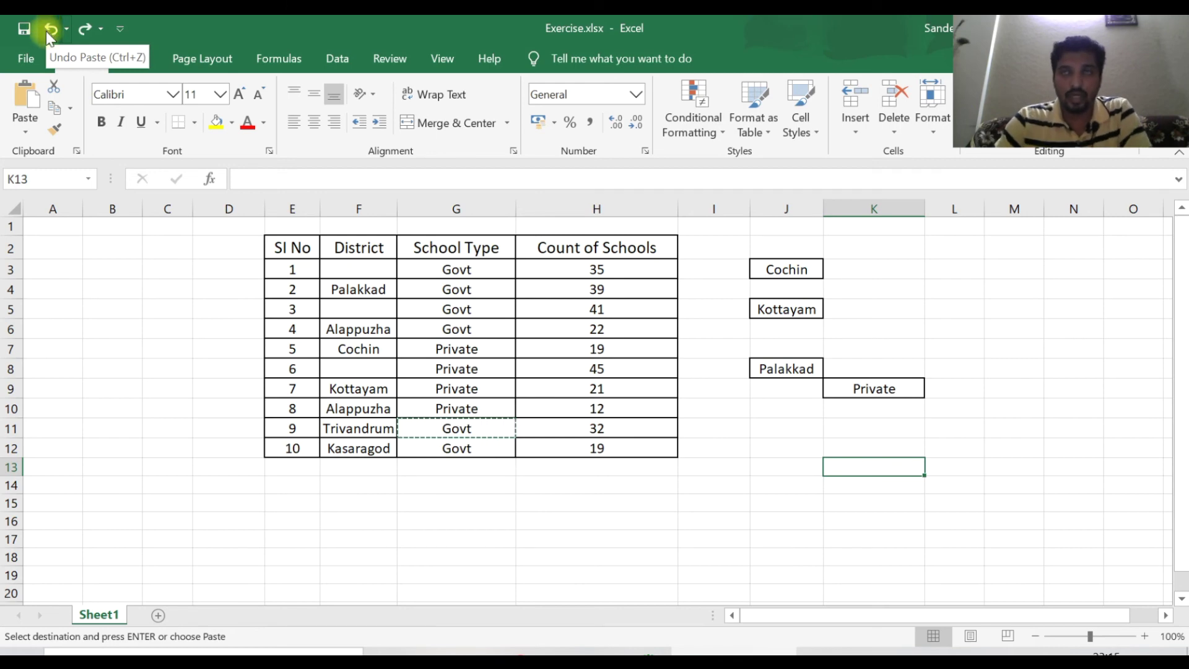
pyautogui.click(84, 27)
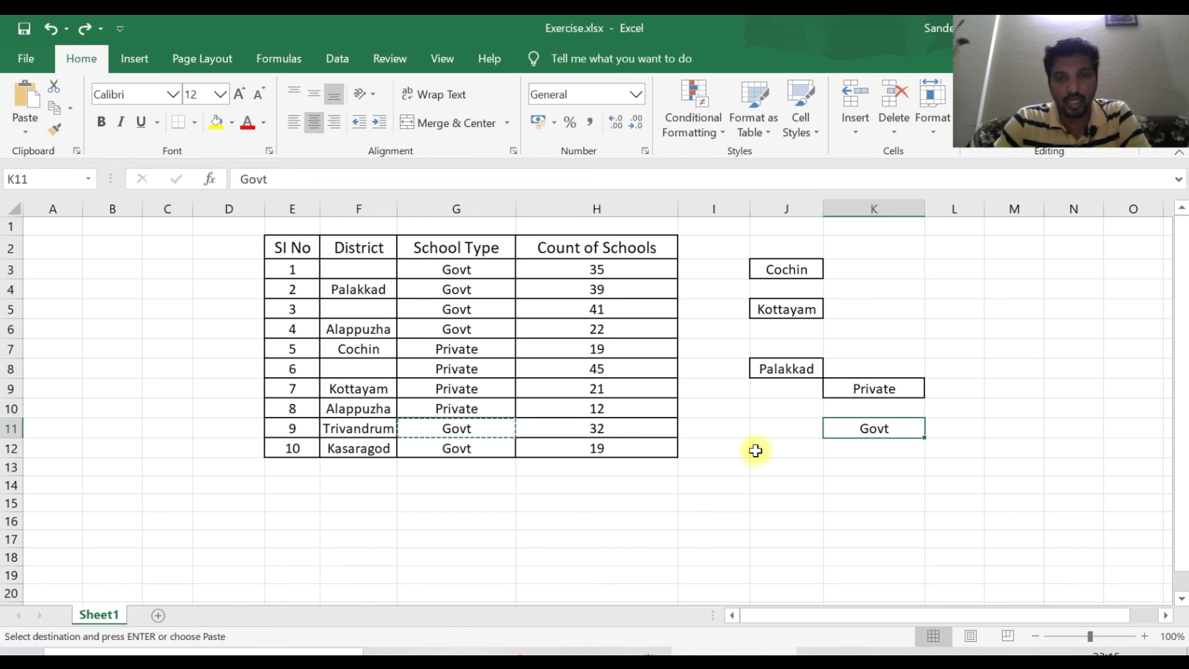
pyautogui.hotkey('ctrl', 'z')
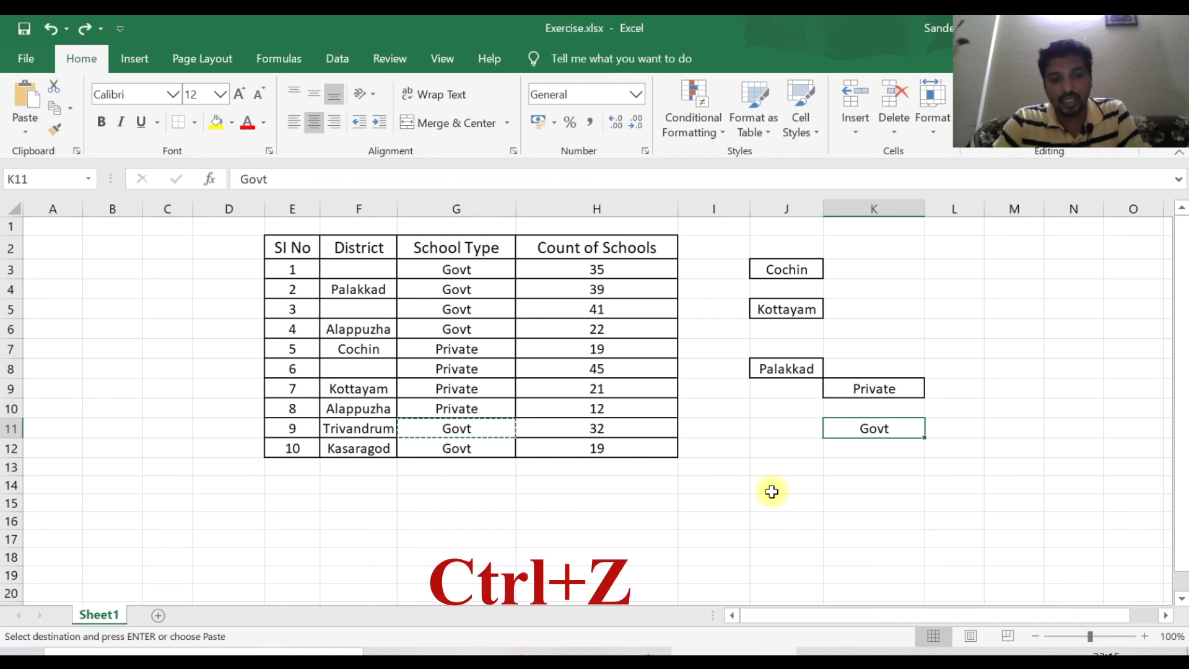
# Undo the K11 Govt paste, then four more pastes at once from the Undo list.
pyautogui.hotkey('ctrl', 'z')
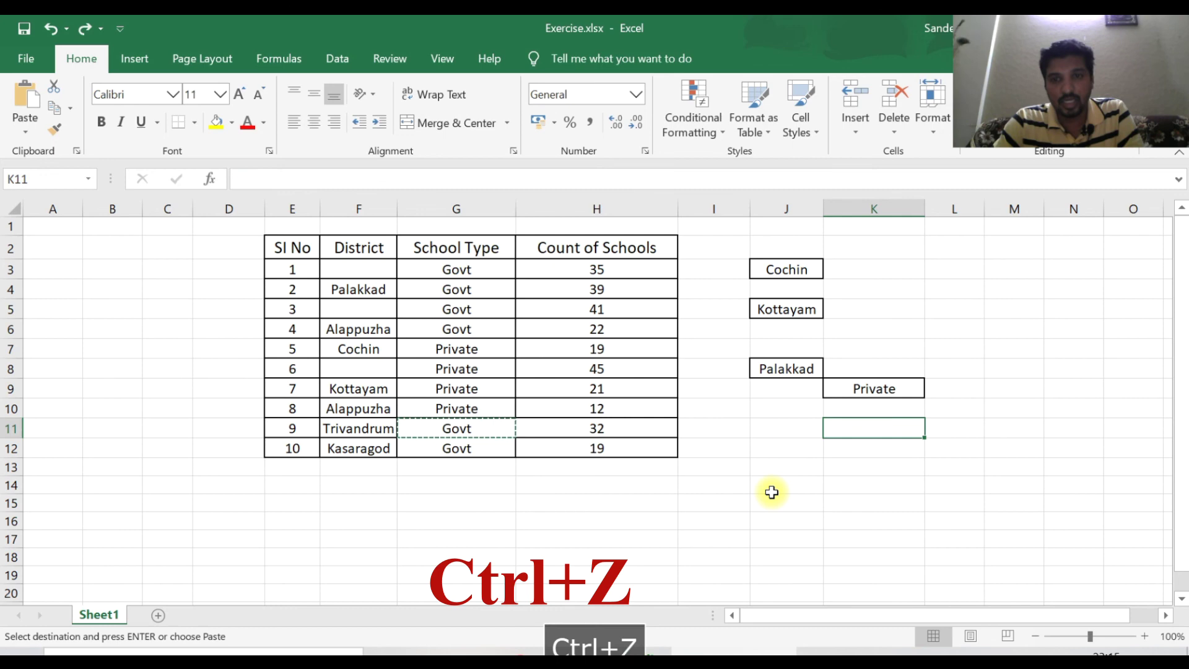
pyautogui.click(640, 488)
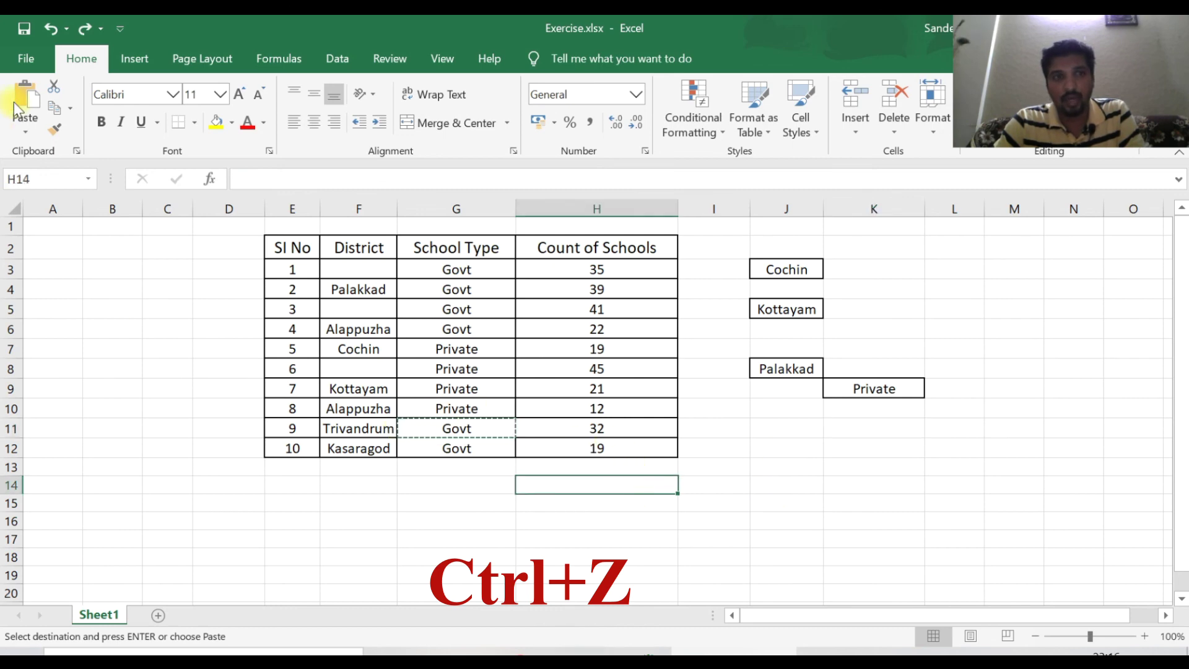
pyautogui.click(68, 26)
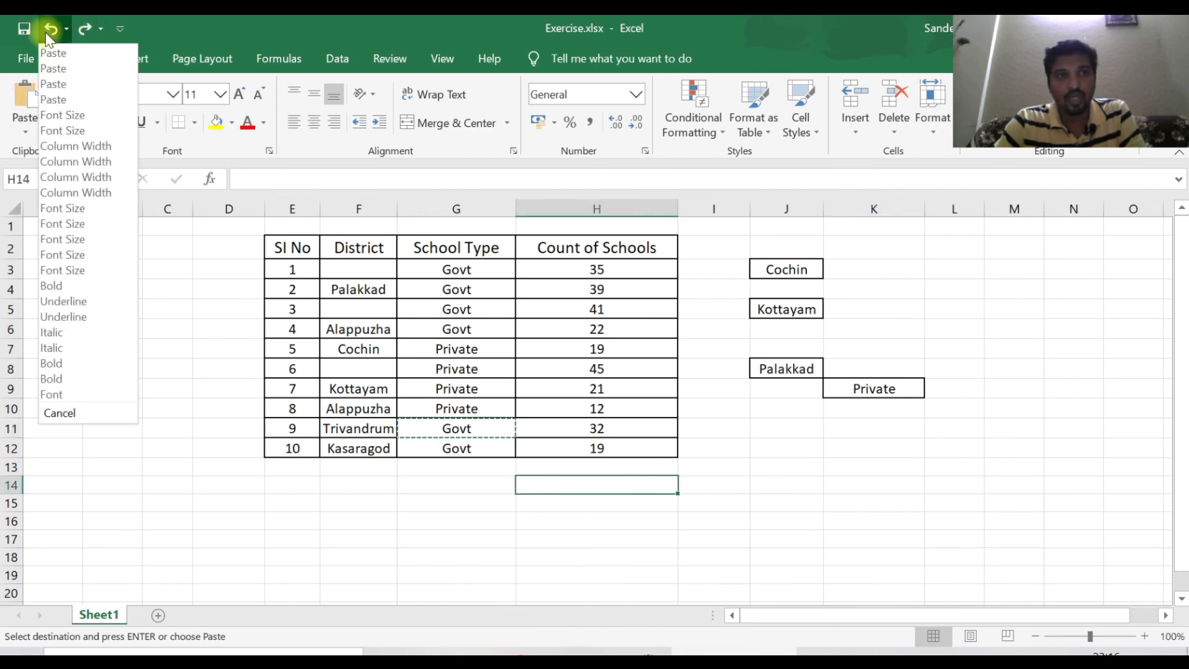
pyautogui.click(53, 24)
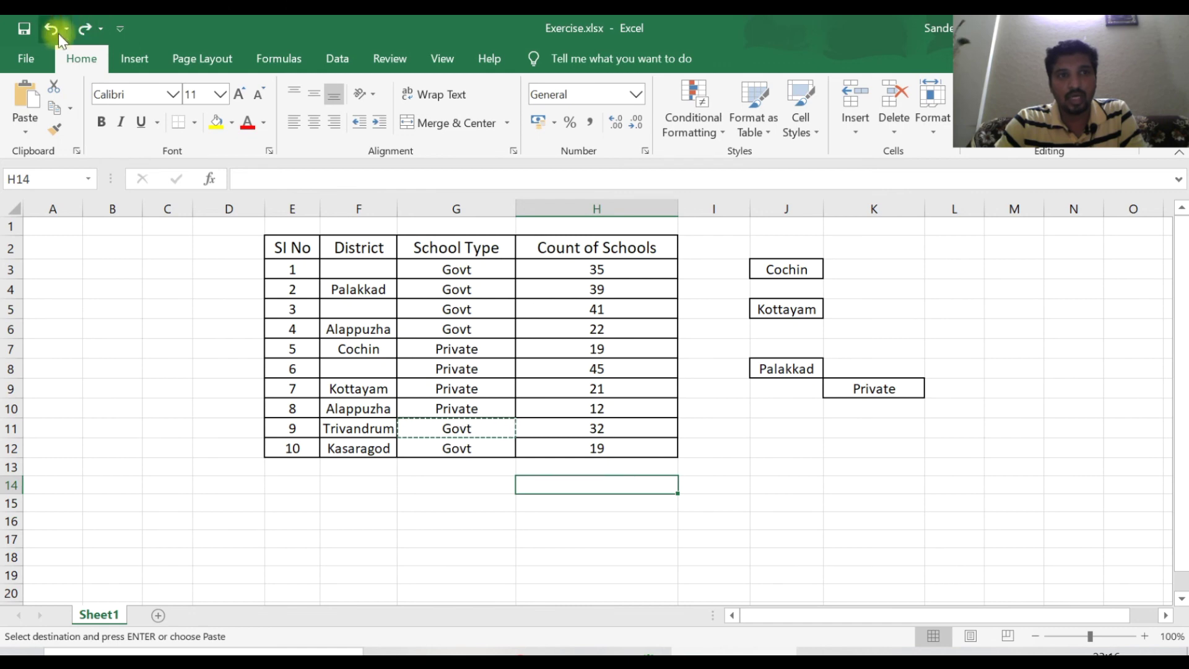
pyautogui.click(67, 29)
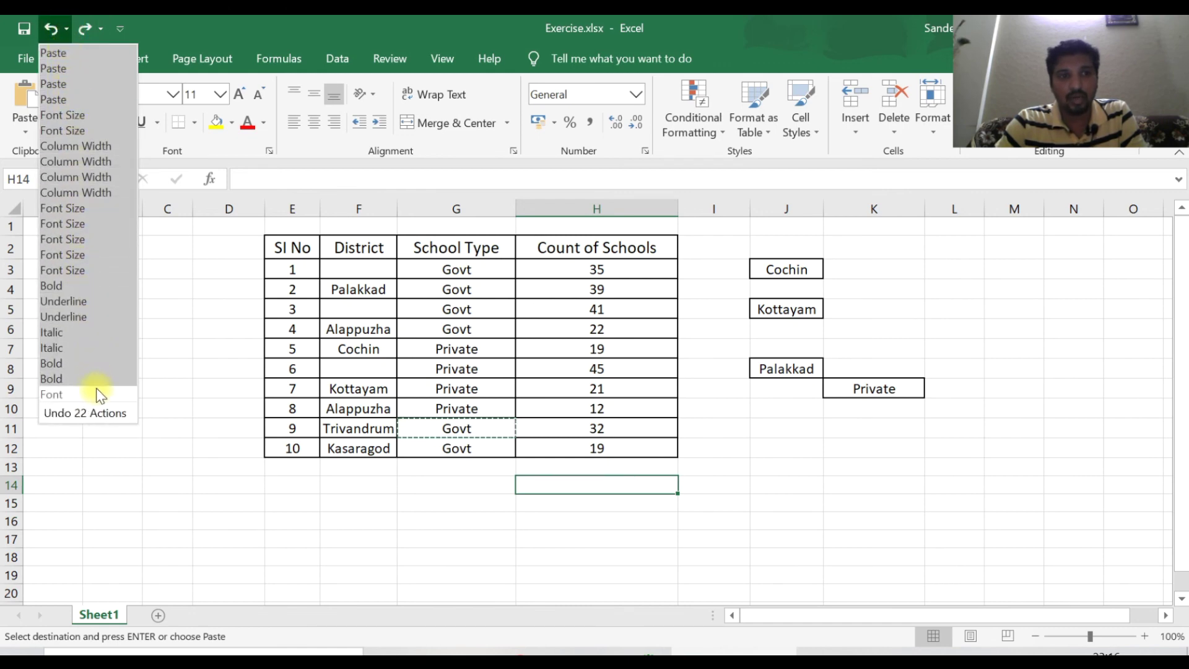
pyautogui.click(57, 102)
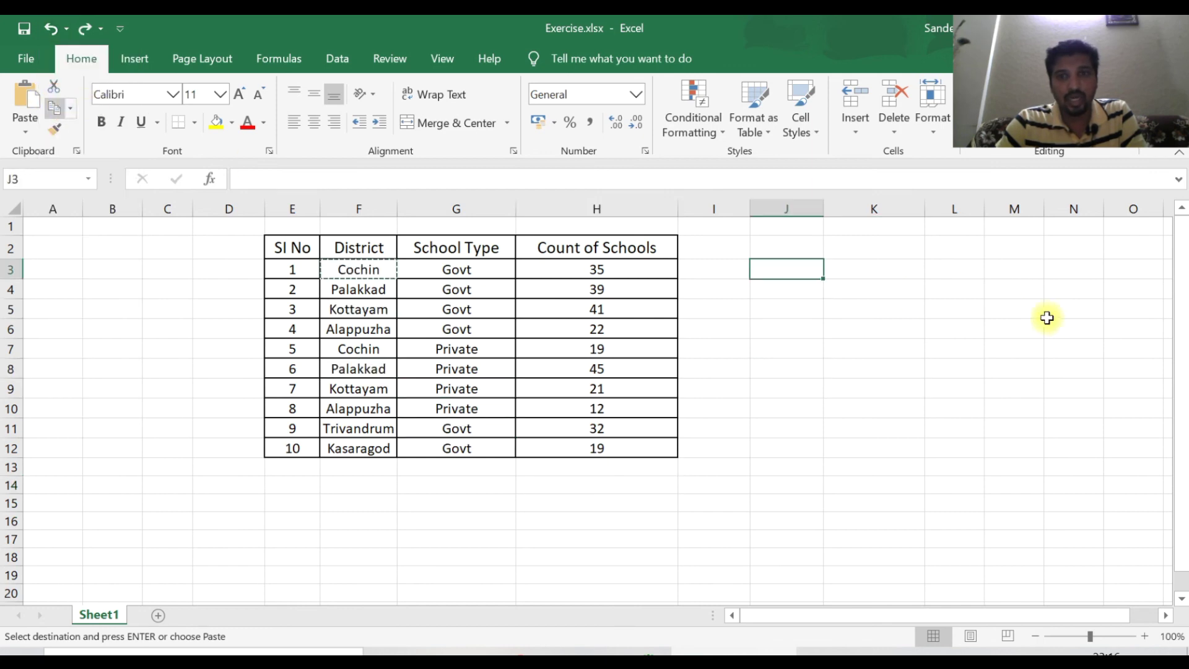
# Redo the paste actions from the Redo list, refilling columns J and K.
pyautogui.click(101, 28)
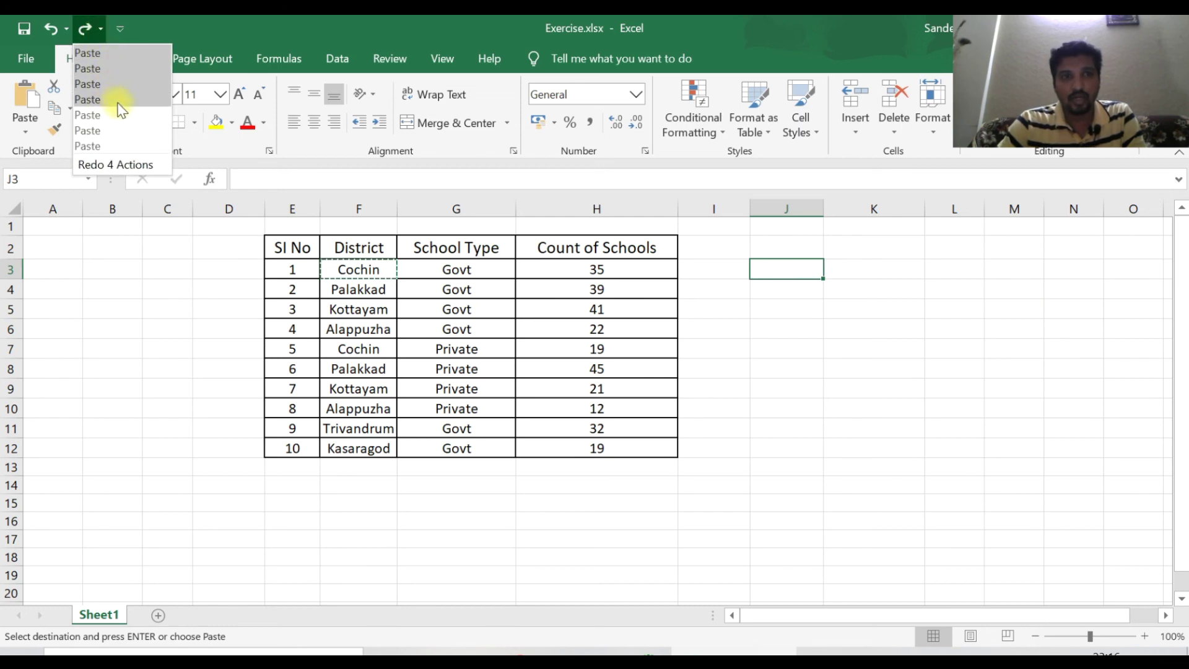
pyautogui.click(117, 140)
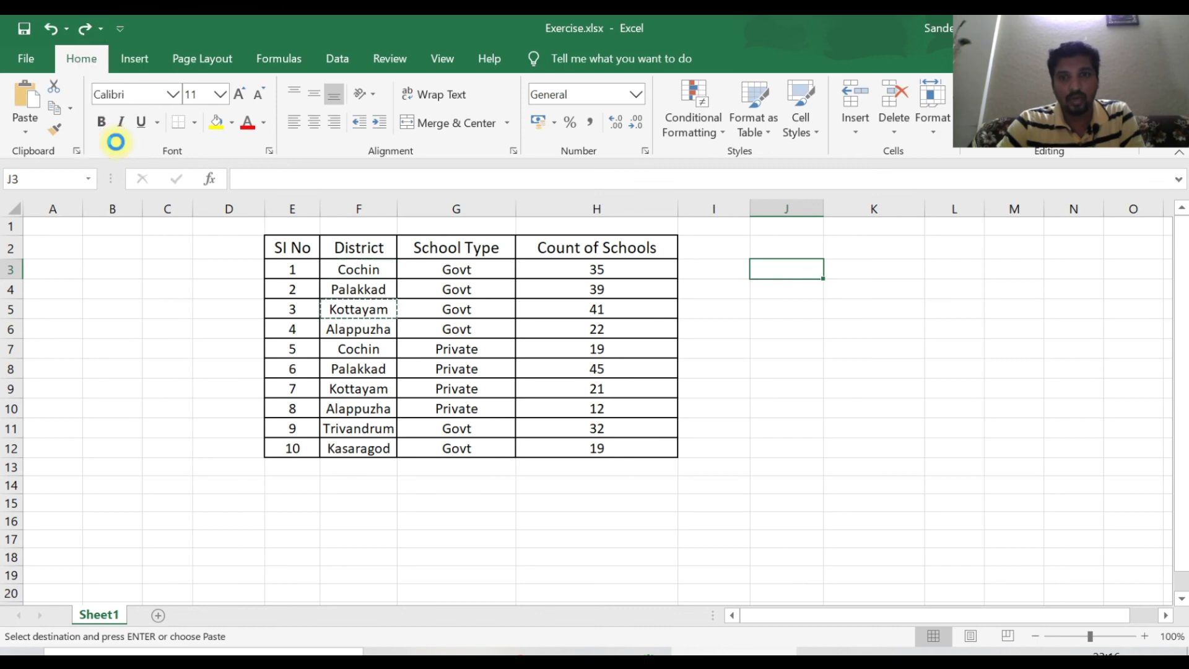
pyautogui.click(995, 344)
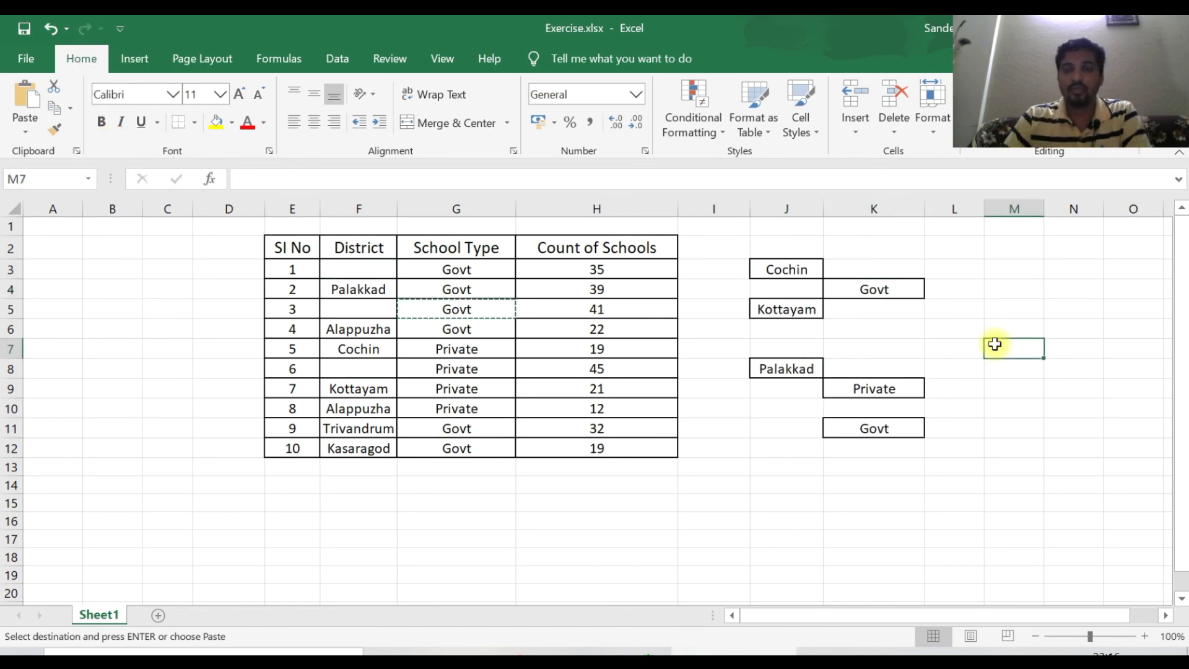